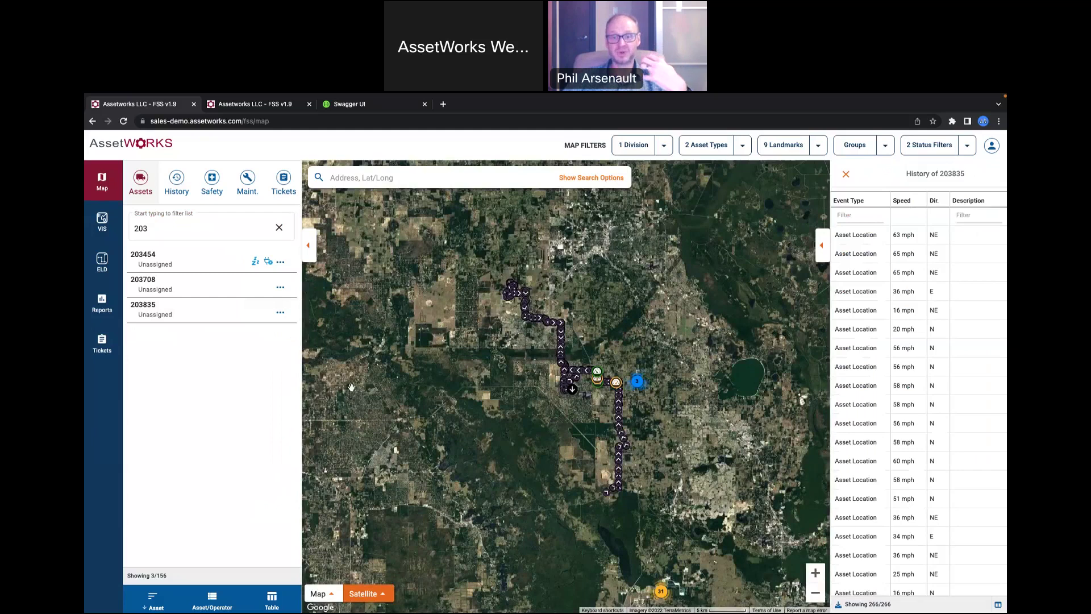
# Step: Show the route of asset 203835 on the road map and inspect the speeding limit violation east of the highway
pyautogui.click(313, 593)
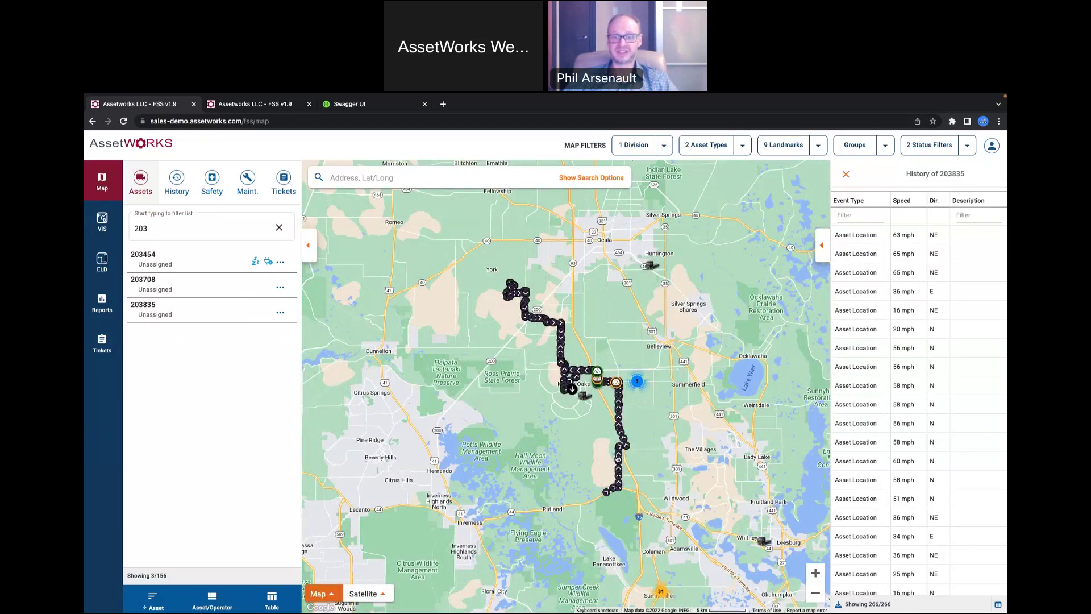
pyautogui.scroll(5, 605, 373)
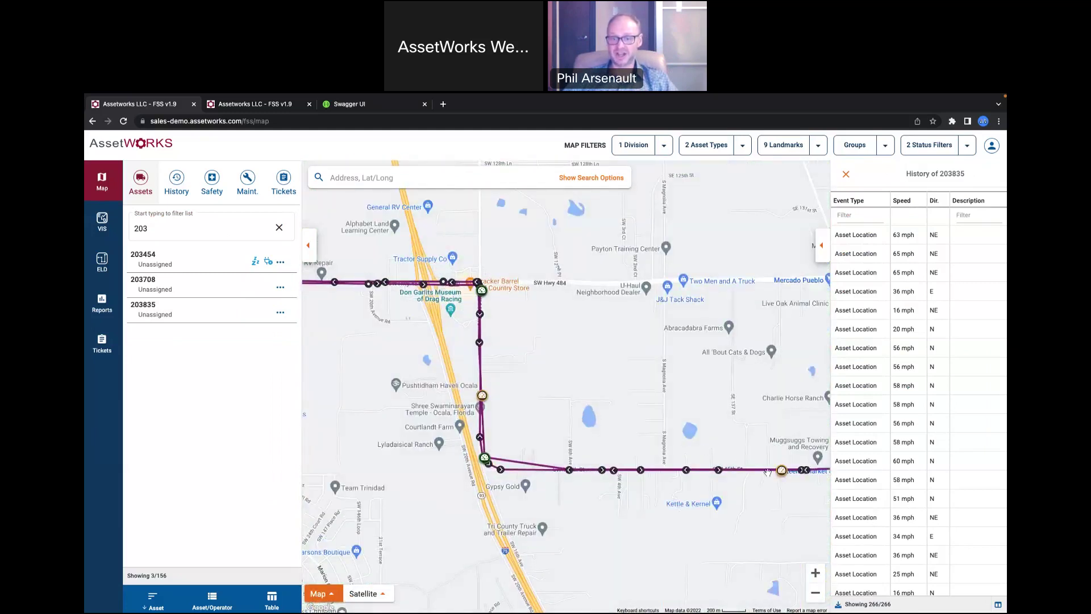
pyautogui.click(485, 460)
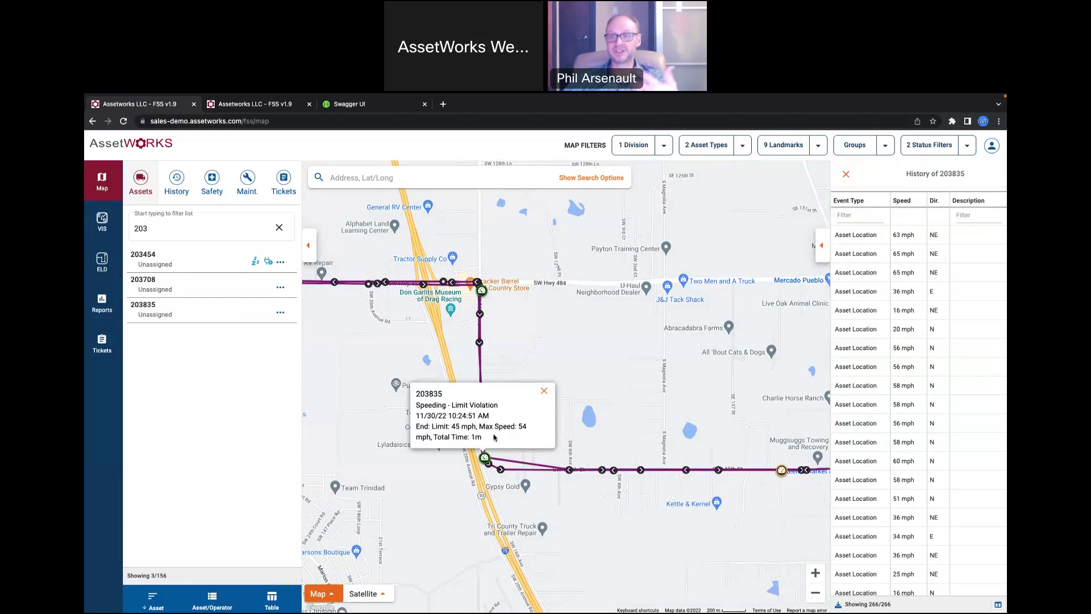
pyautogui.click(544, 392)
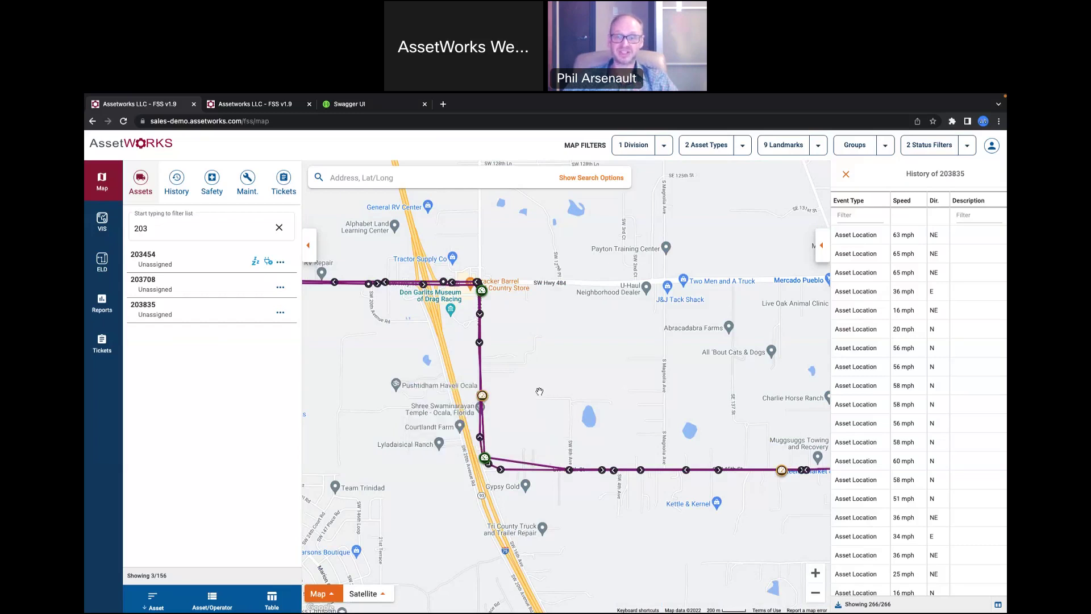
# Step: Expand the history table of asset 203835 and filter its descriptions by "limit"
pyautogui.click(822, 247)
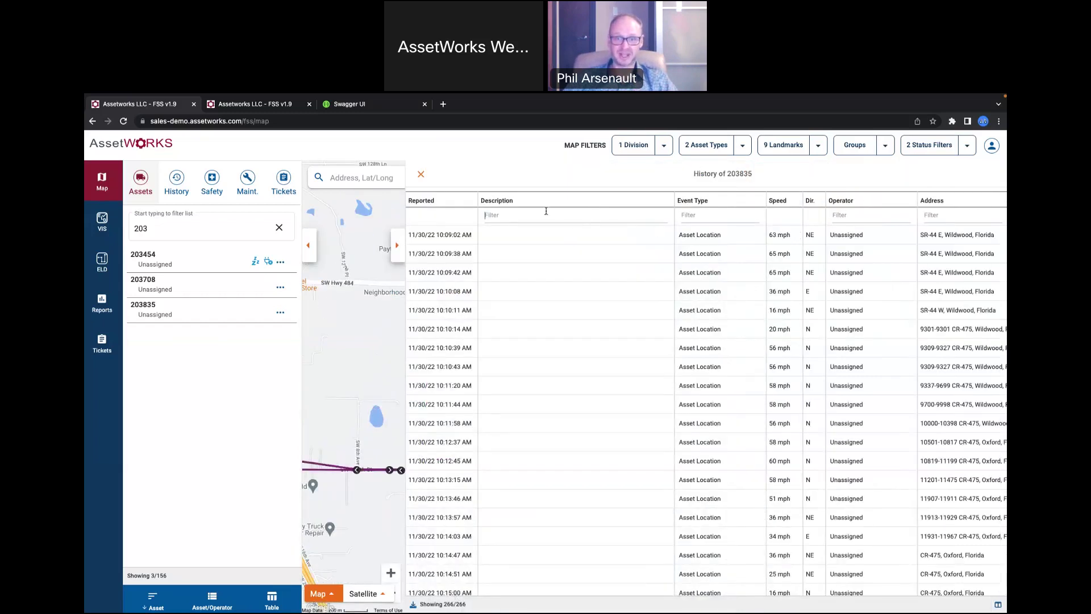
pyautogui.click(546, 211)
pyautogui.write('limit')
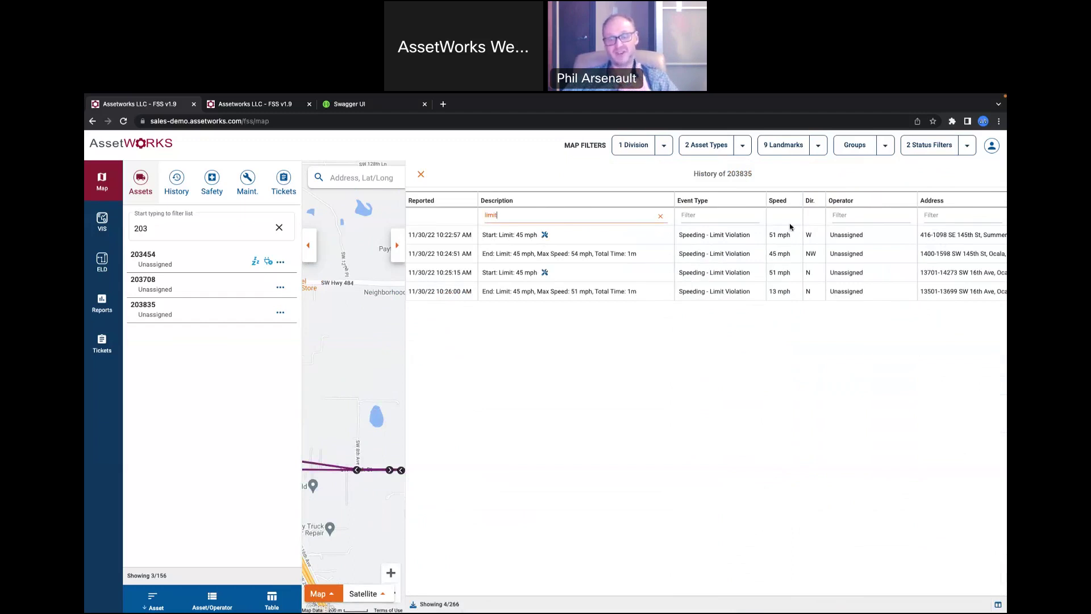
# Step: Try a posted speed limit override of 55 on the first listed limit violation and cancel the override
pyautogui.click(546, 235)
pyautogui.write('55')
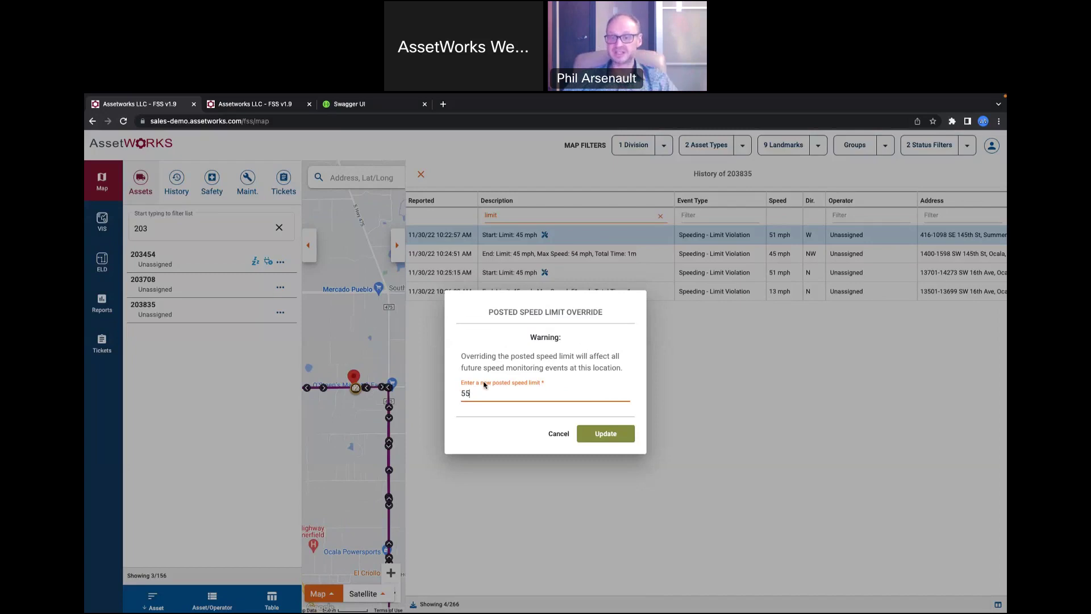
pyautogui.click(558, 435)
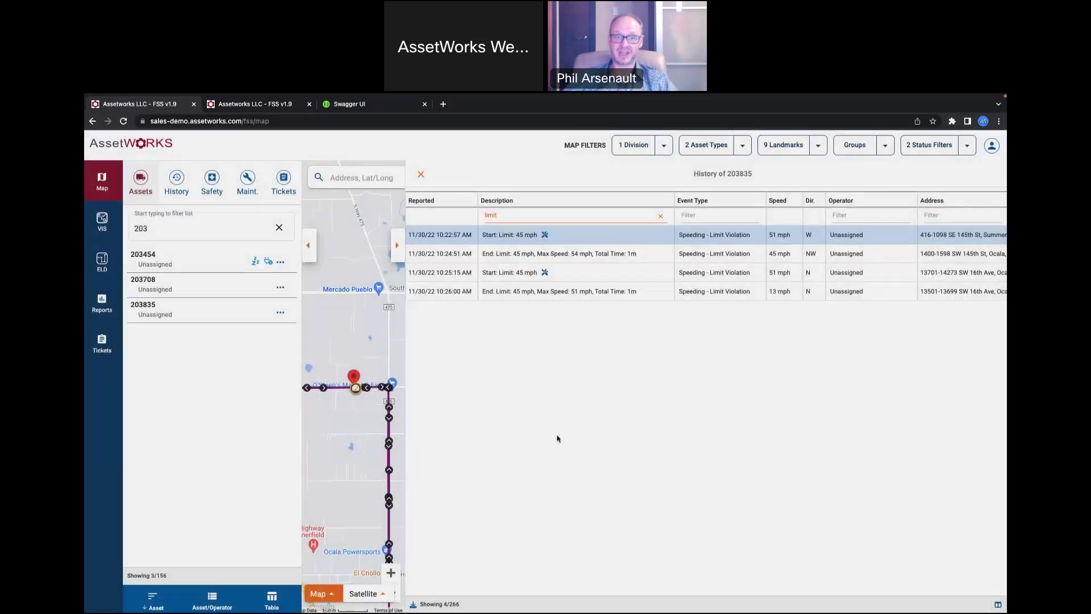
# Step: Close the history with its asset filter cleared and view the details of asset 1234
pyautogui.click(421, 175)
pyautogui.click(280, 227)
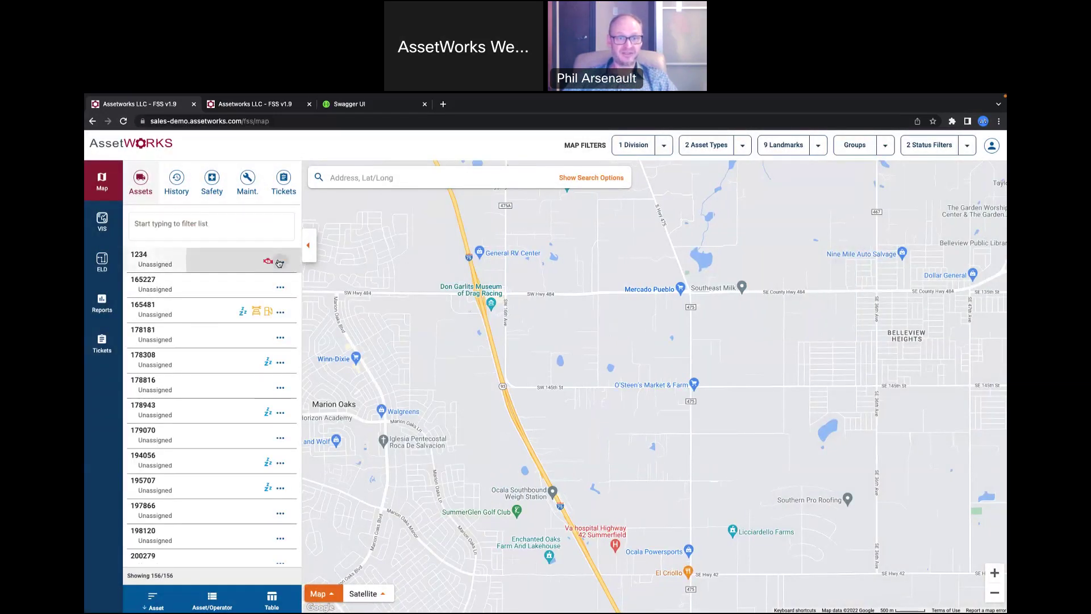
pyautogui.click(280, 261)
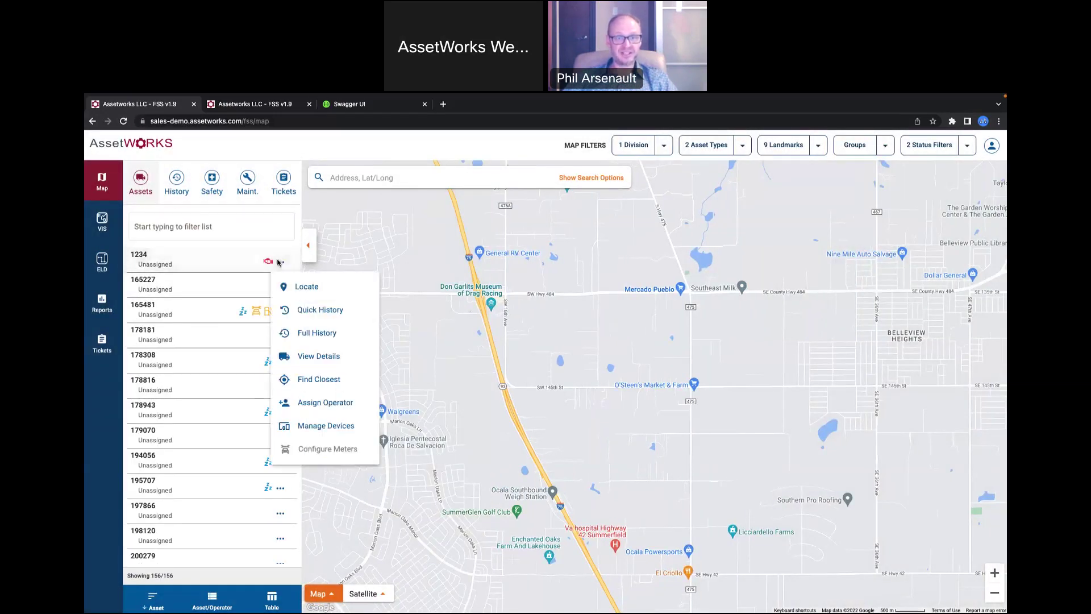
pyautogui.click(319, 356)
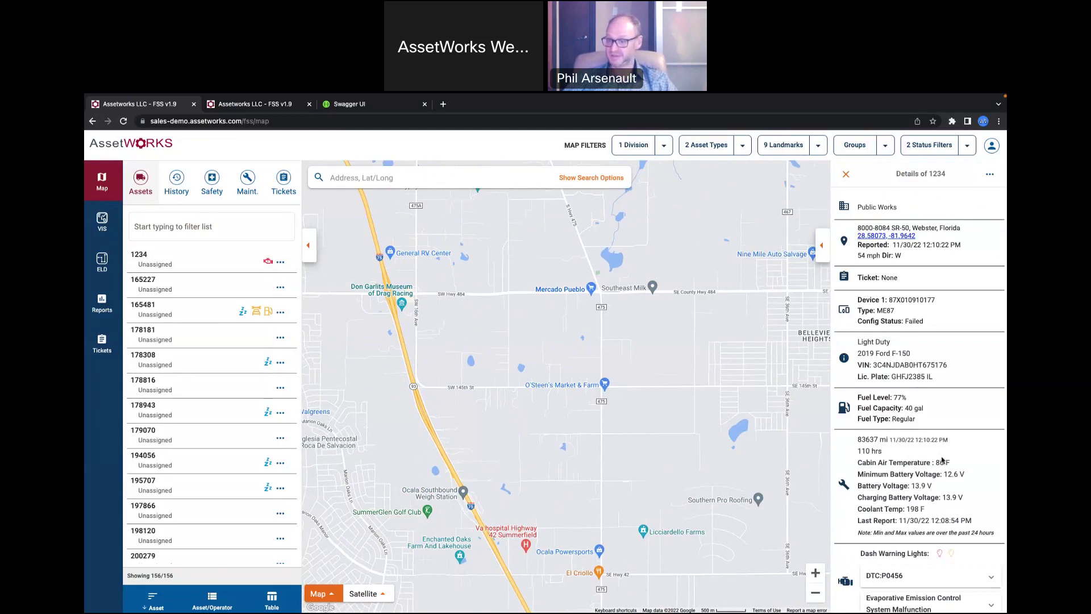
# Step: Expand the DTC:P0456 and Evaporative Emission Control System Malfunction entries in the details of asset 1234
pyautogui.scroll(-1, 904, 500)
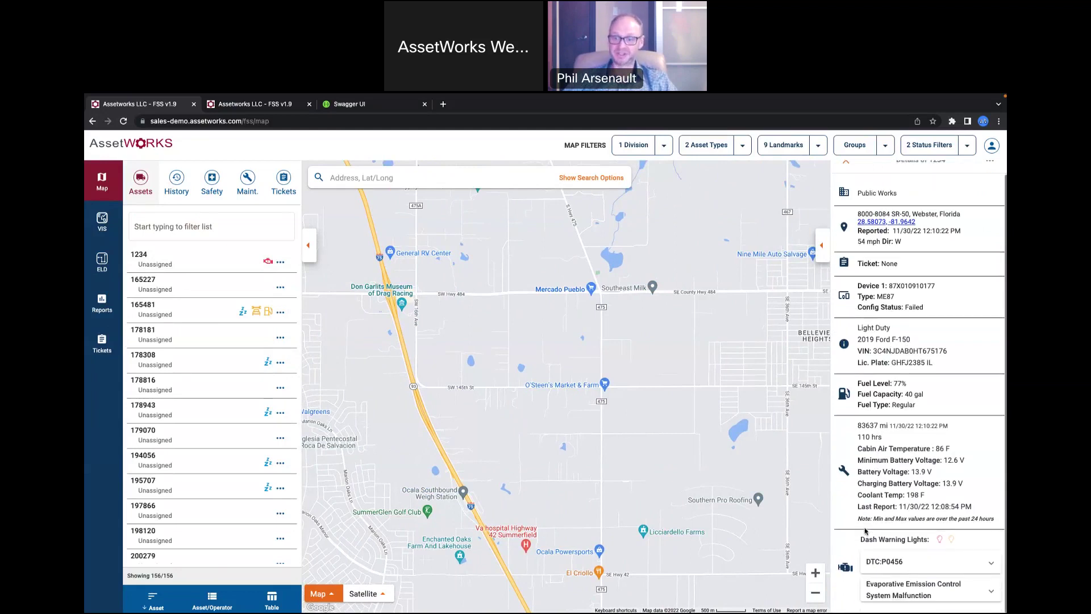
pyautogui.click(870, 566)
pyautogui.scroll(-1, 872, 569)
pyautogui.click(876, 591)
pyautogui.scroll(-1, 879, 540)
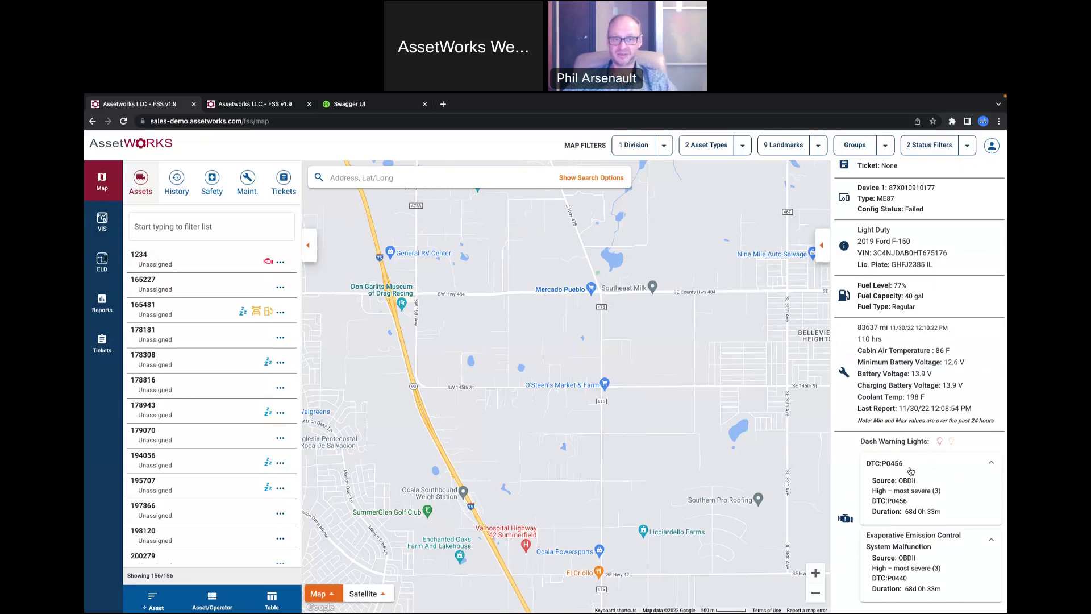
# Step: Find the assets closest to asset 1234 and return to the full asset list
pyautogui.click(281, 262)
pyautogui.click(317, 377)
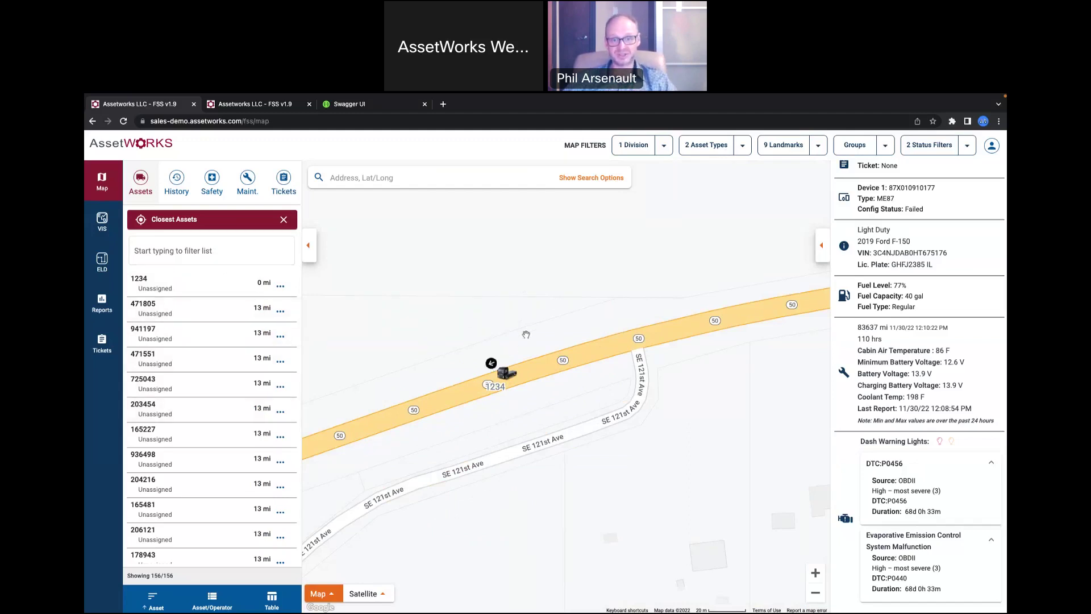
pyautogui.click(285, 220)
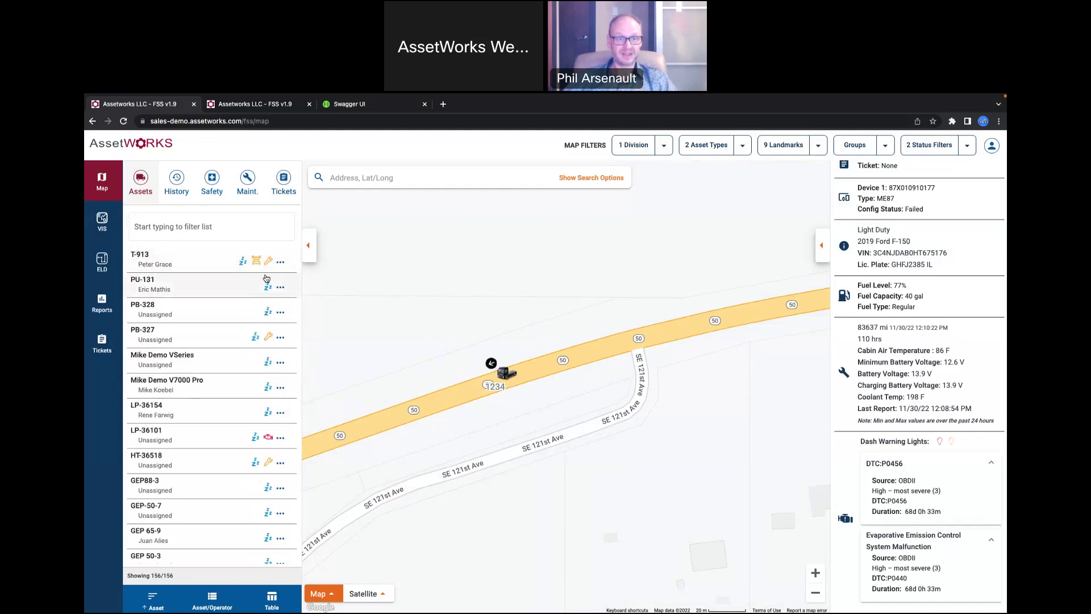
# Step: Filter the asset list by 1234 and assign that asset the free operator listed directly below the operator of T-913
pyautogui.click(206, 228)
pyautogui.write('1234')
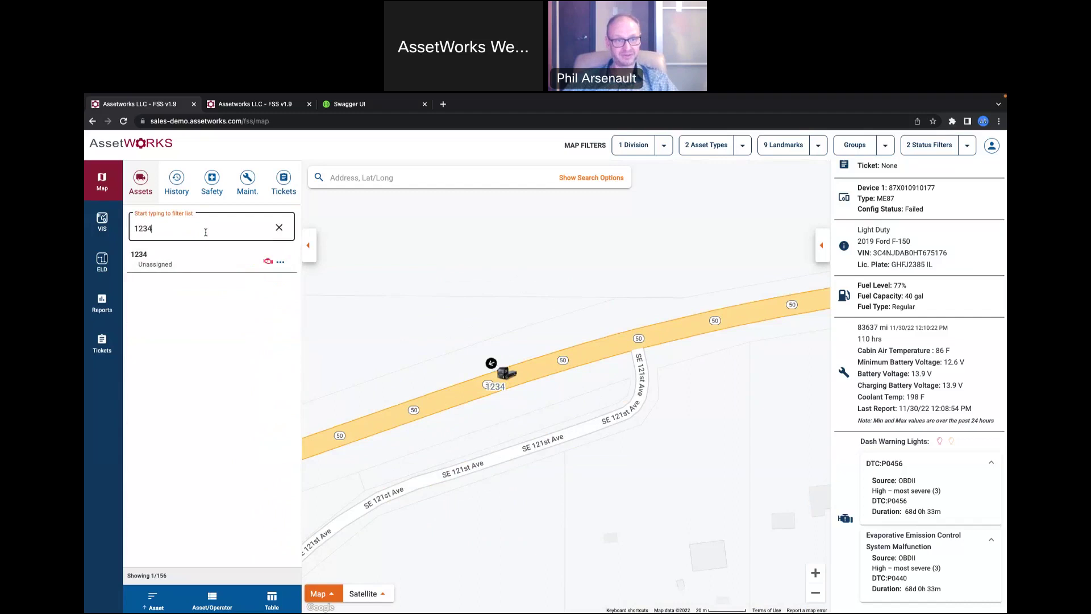
pyautogui.click(281, 262)
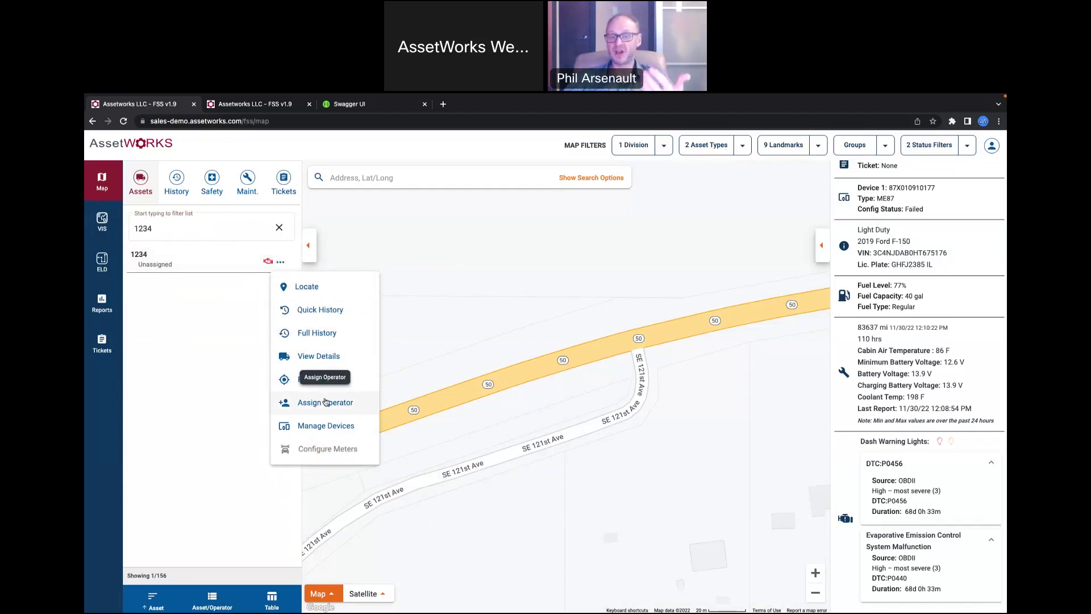
pyautogui.click(326, 402)
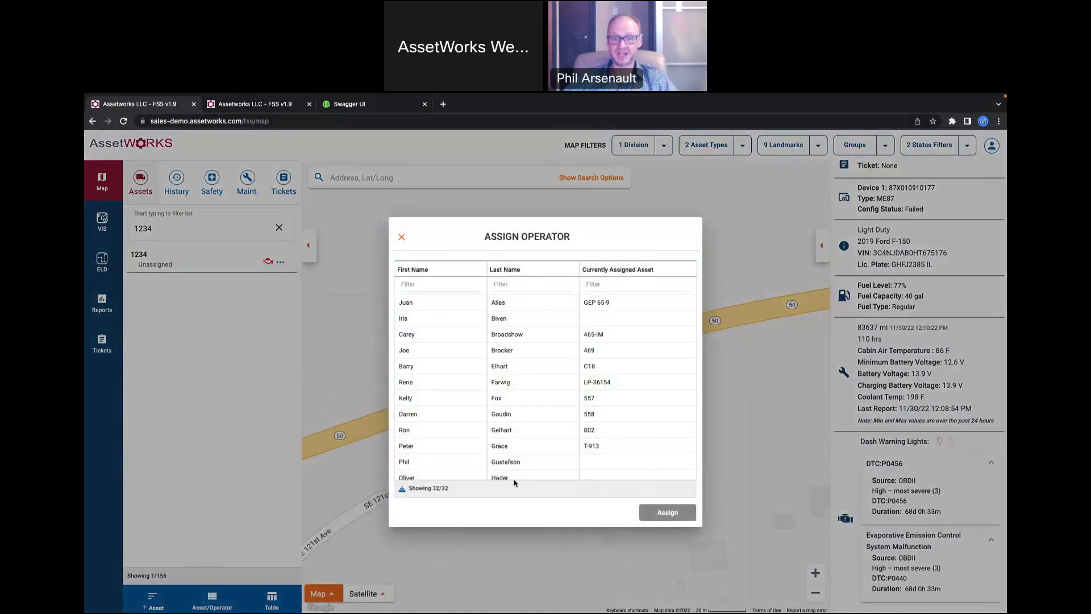
pyautogui.click(563, 463)
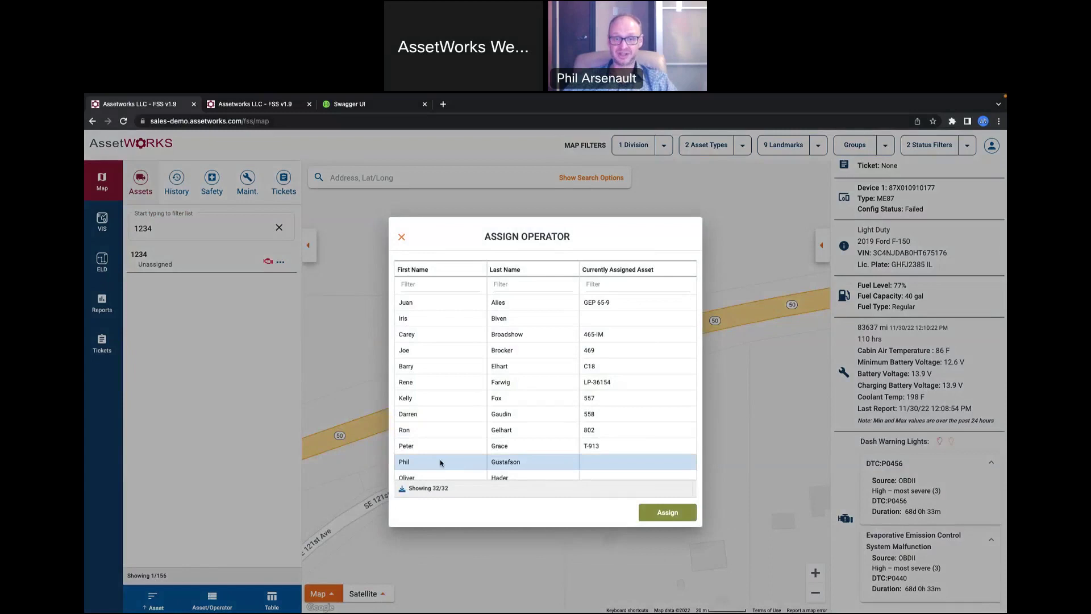
pyautogui.click(657, 511)
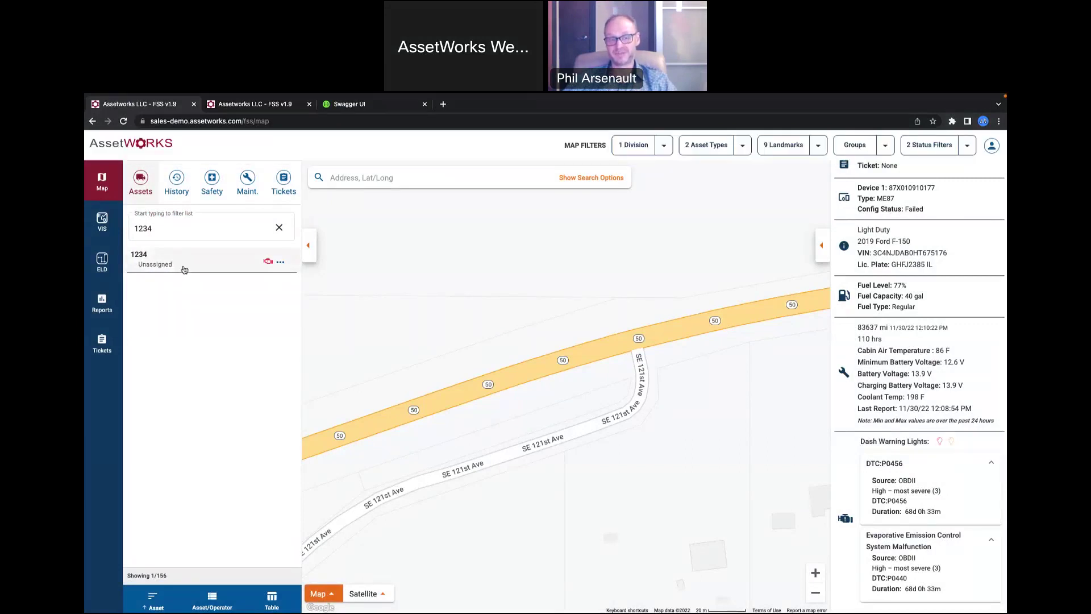
# Step: Open device management for asset 1234 and filter the device availability by "avai"
pyautogui.click(282, 262)
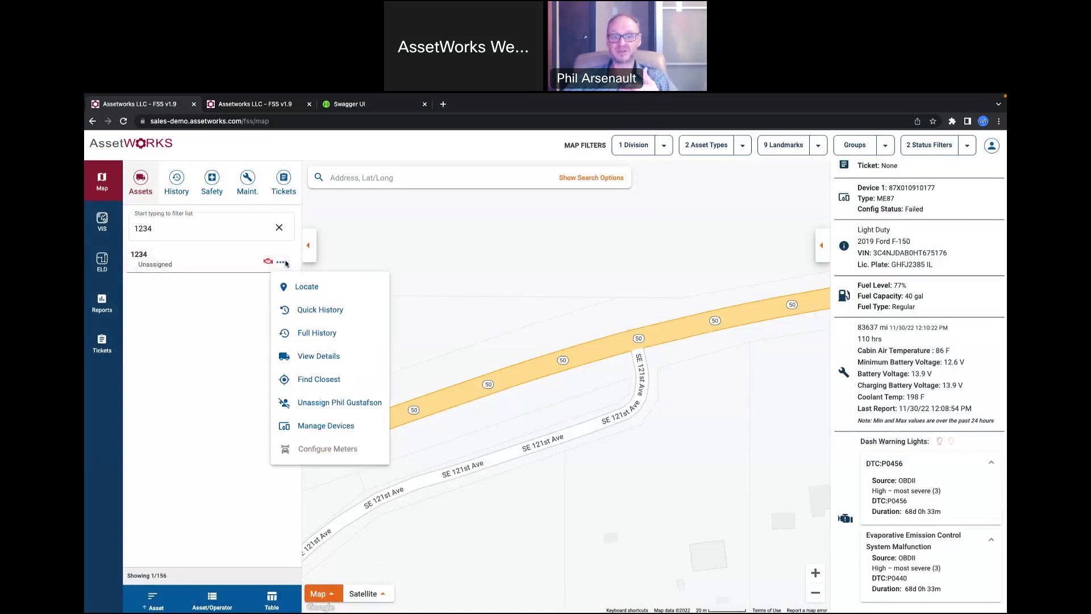
pyautogui.click(316, 426)
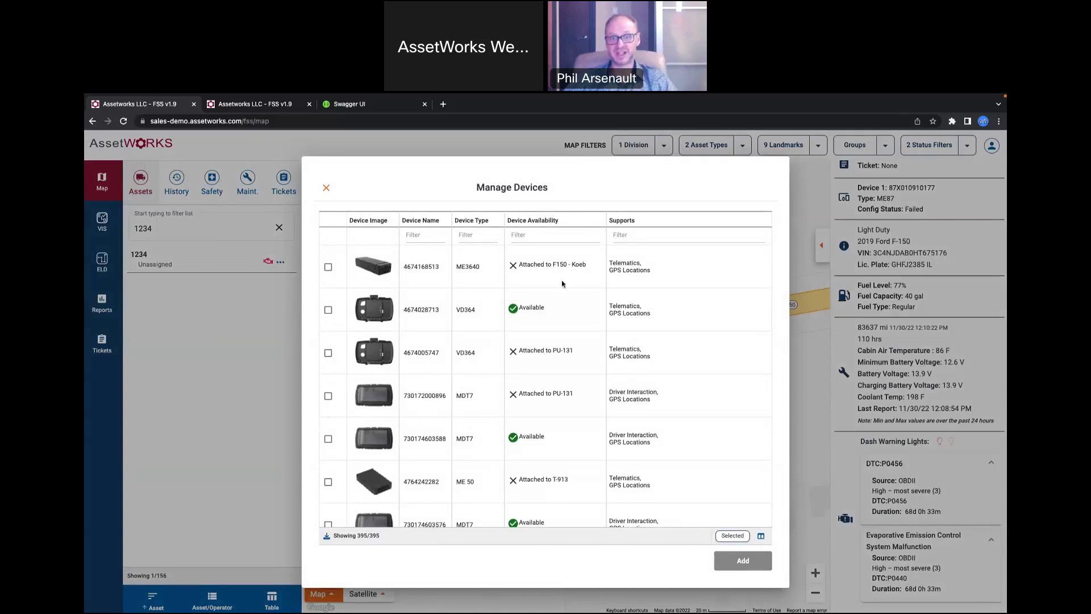
pyautogui.click(574, 237)
pyautogui.write('av')
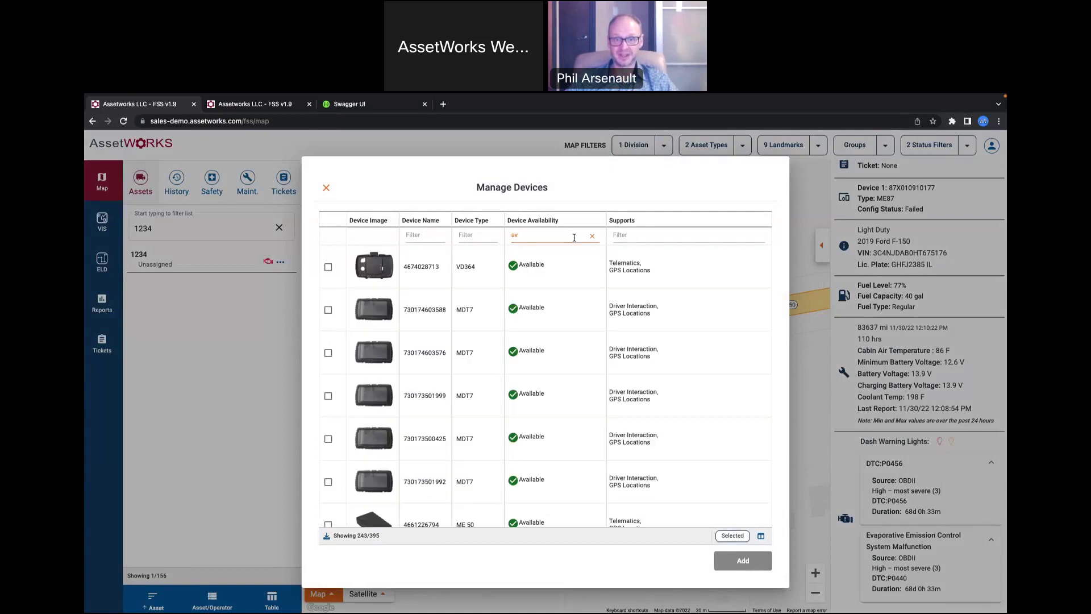
pyautogui.write('ial')
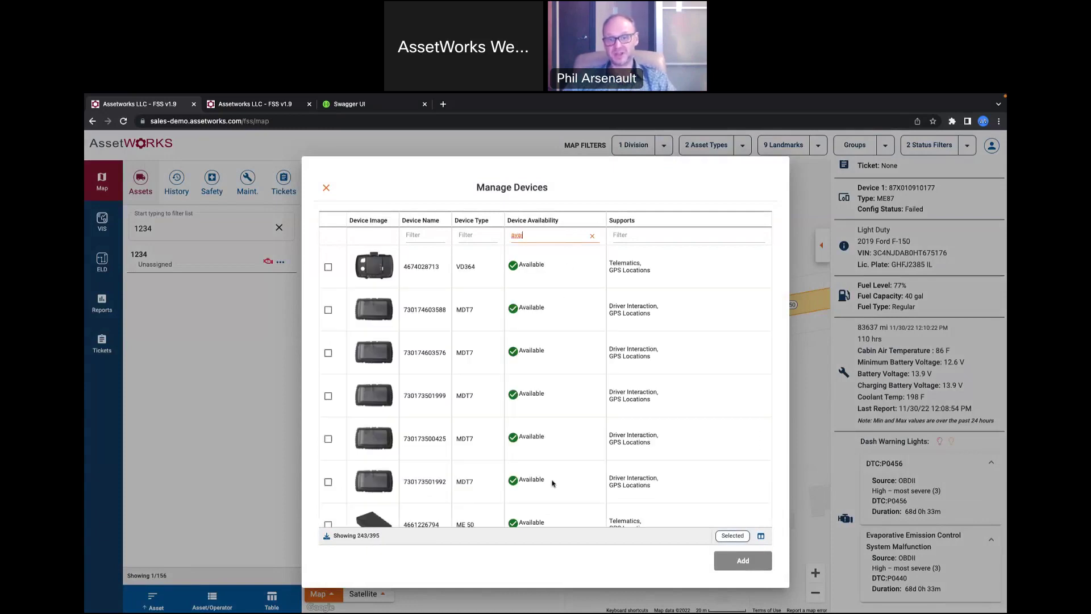
# Step: Filter the available devices by type ME87 and select the matching device, leaving device management without adding it
pyautogui.click(475, 238)
pyautogui.write('ME')
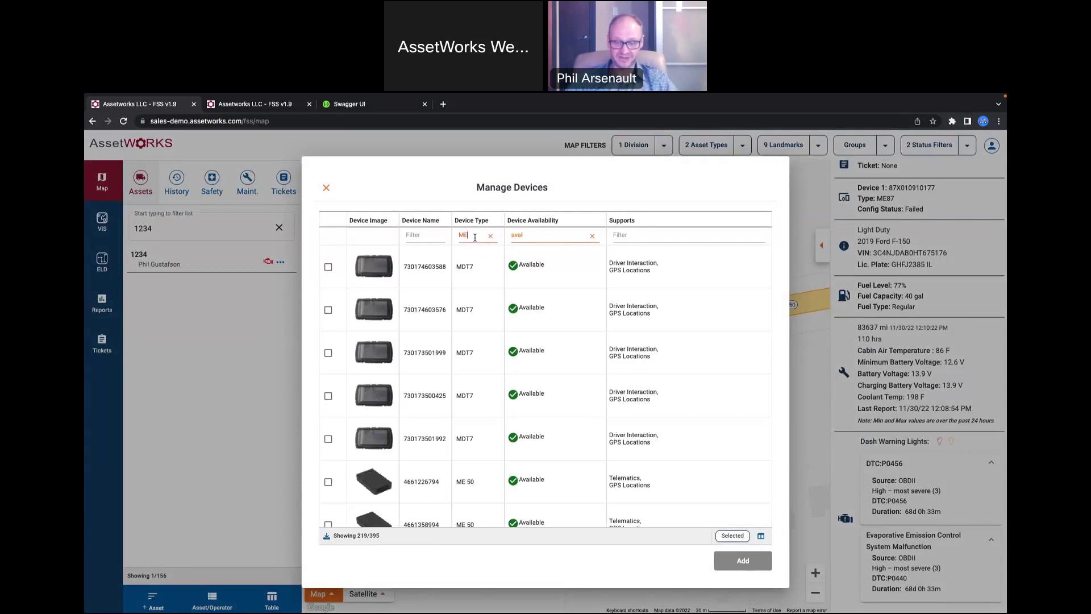
pyautogui.write('87')
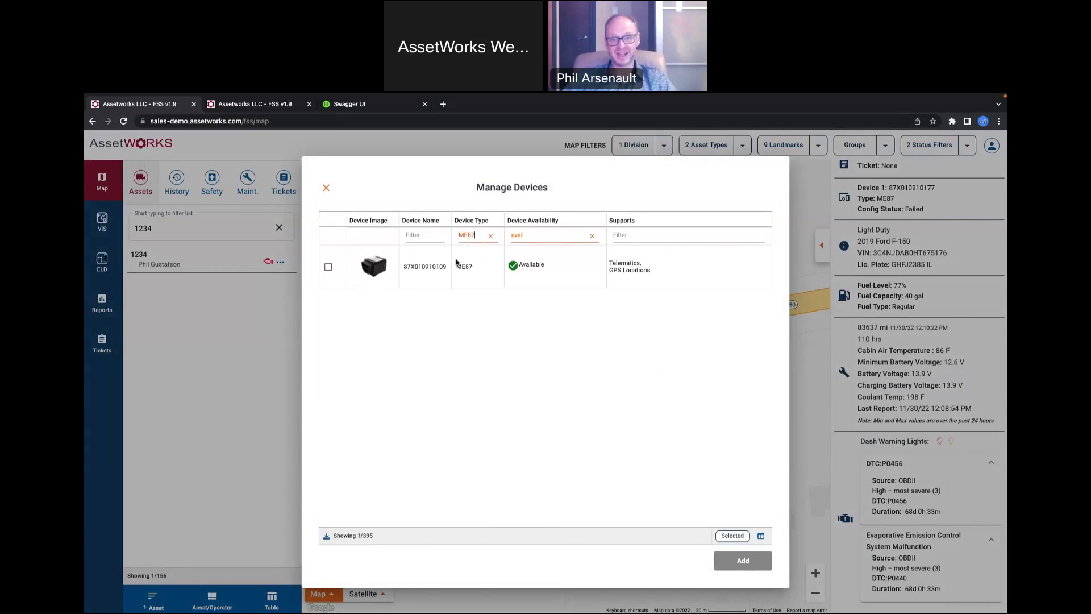
pyautogui.click(560, 271)
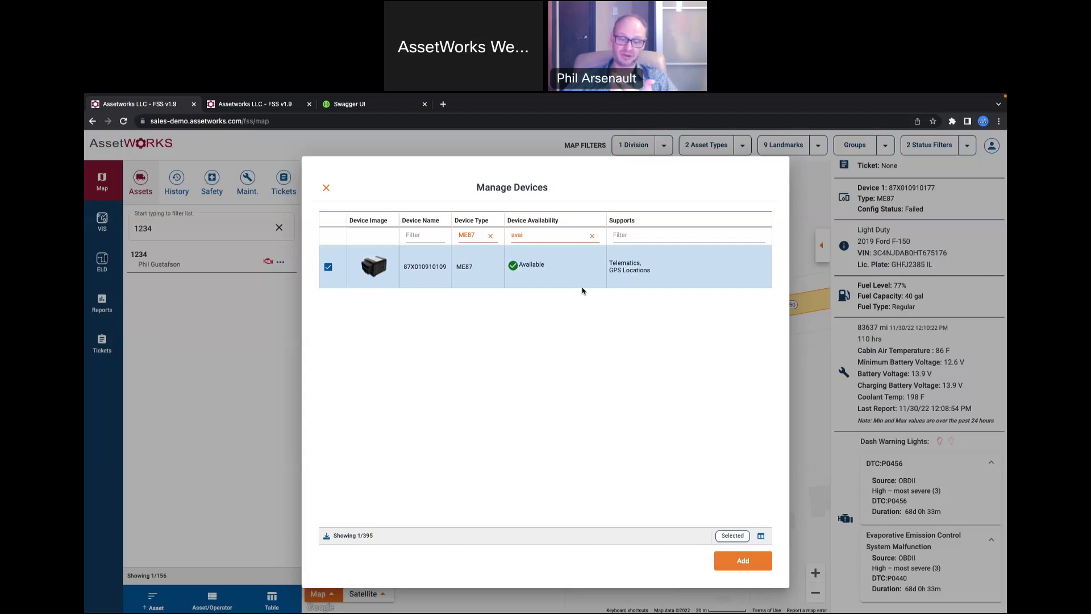
pyautogui.click(327, 190)
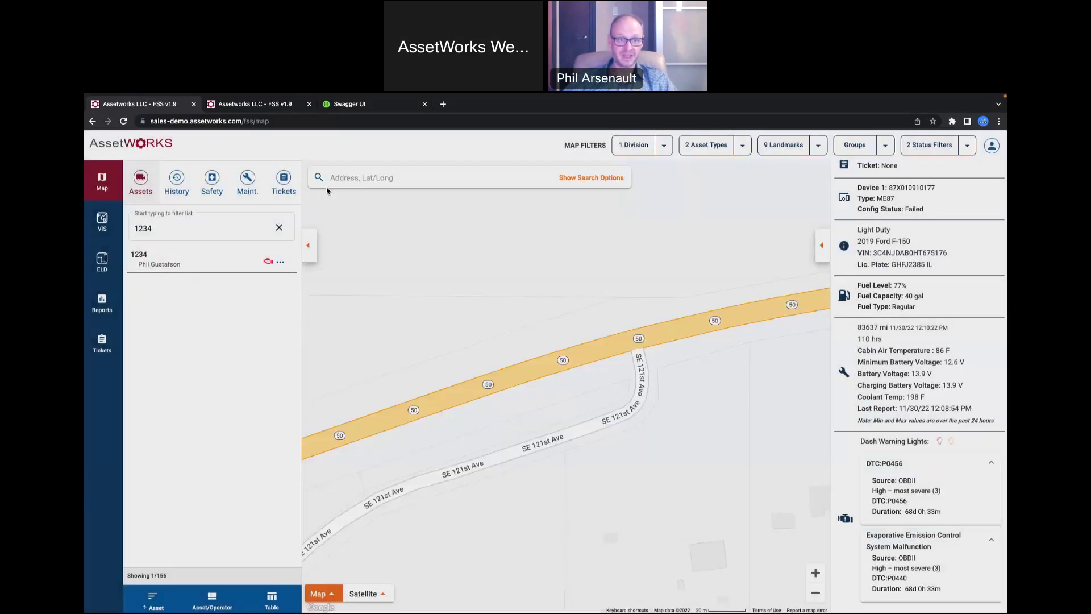
# Step: Clear the asset filter and open the meter configuration for asset T-913
pyautogui.click(279, 227)
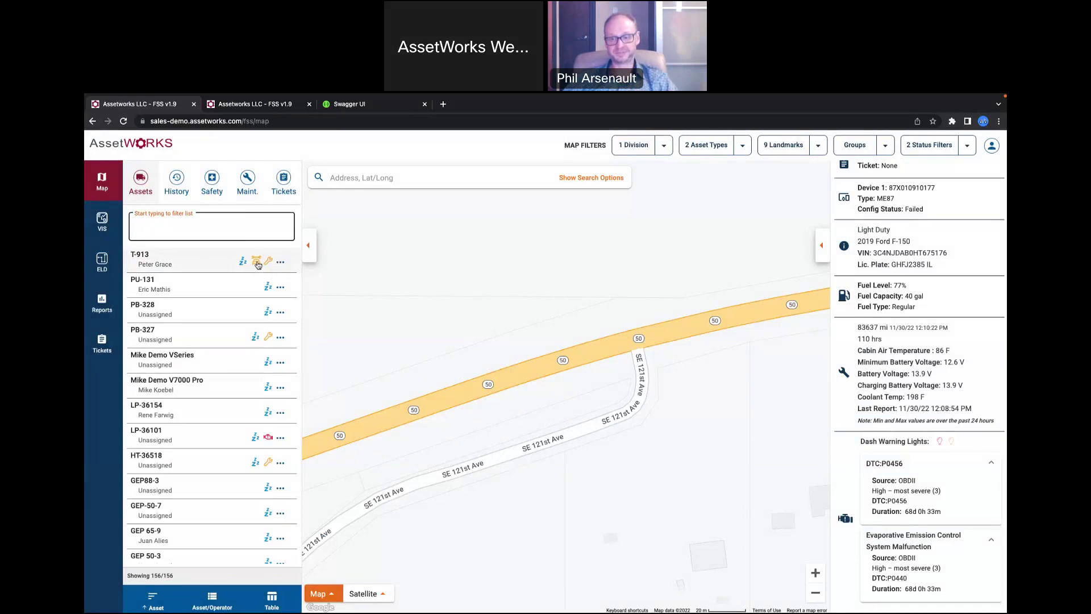
pyautogui.moveTo(258, 264)
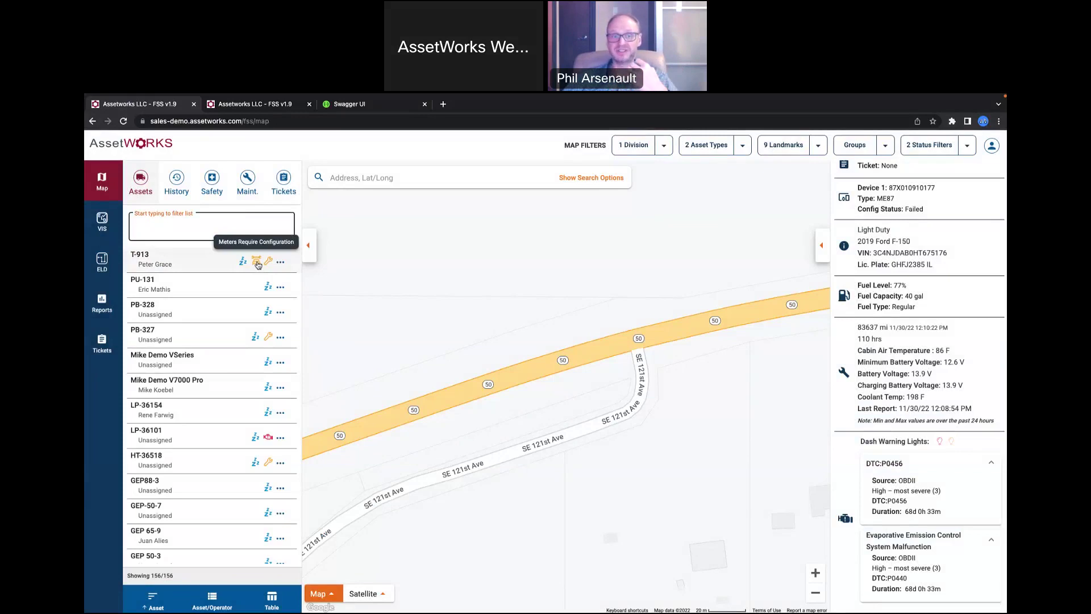
pyautogui.click(280, 262)
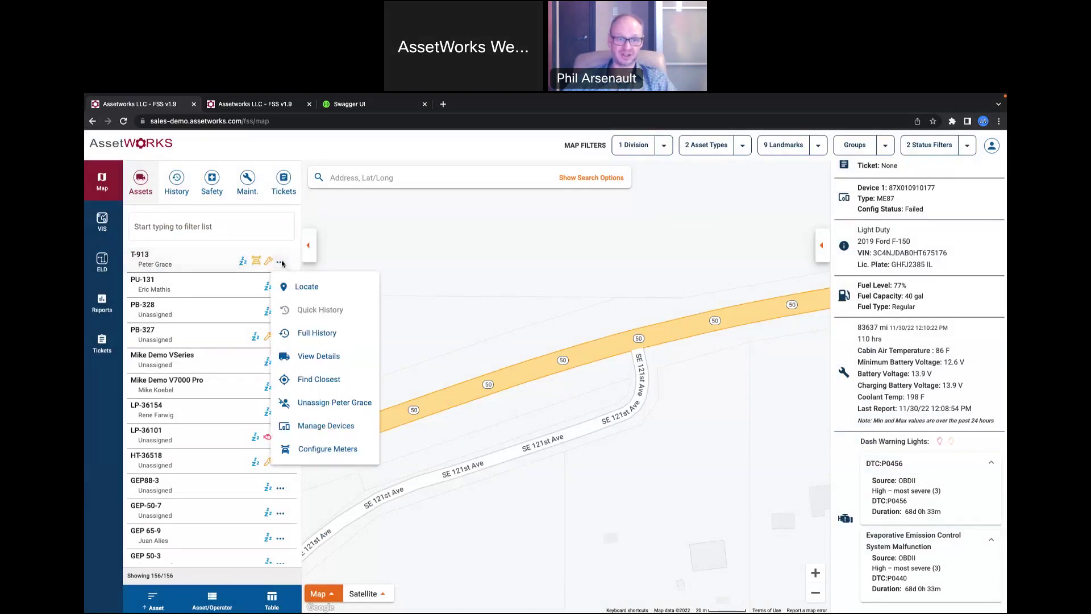
pyautogui.click(309, 449)
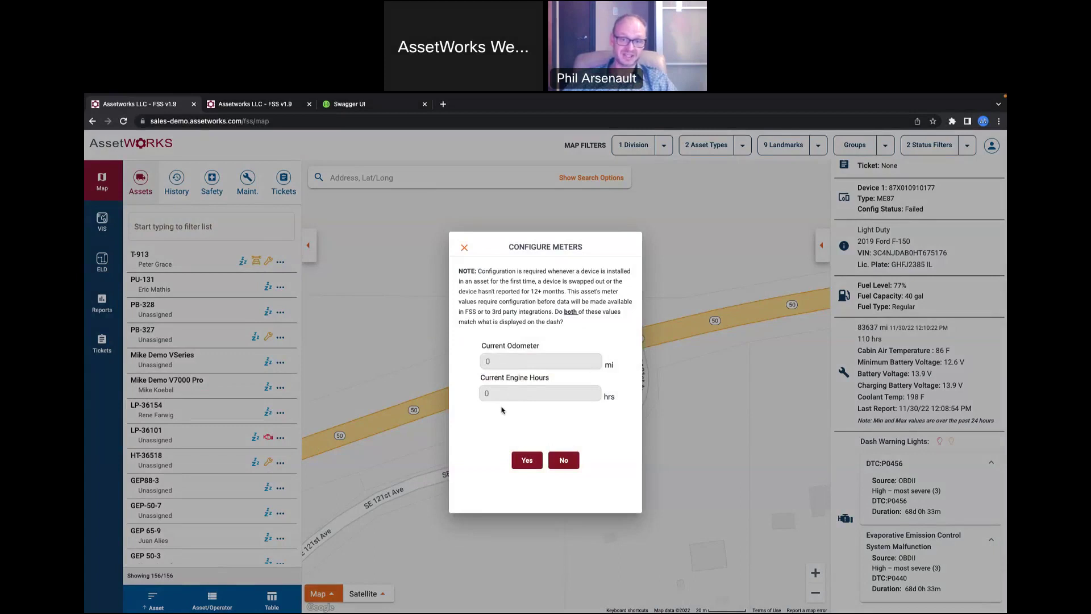
# Step: Reject the current and reported meter values for T-913 and enter 875141 mi as the odometer value displayed on the dash
pyautogui.click(564, 461)
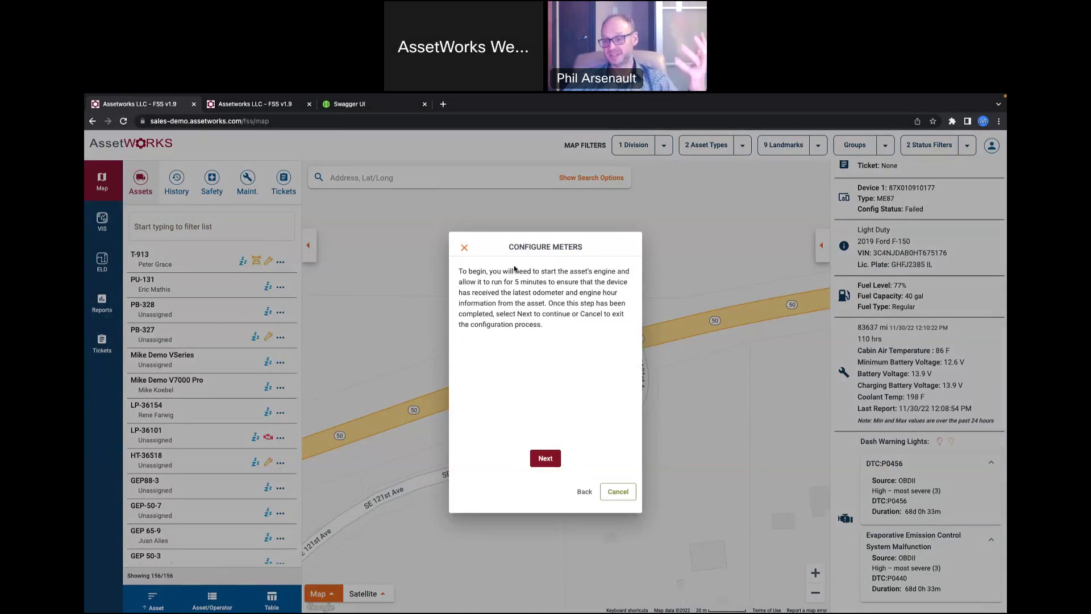
pyautogui.click(546, 458)
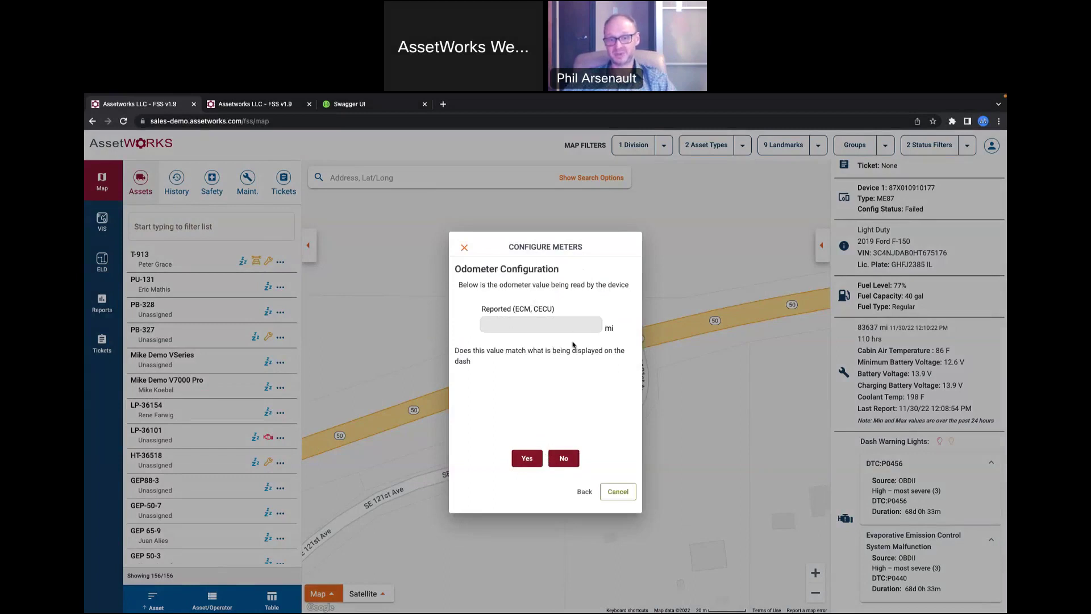
pyautogui.click(570, 454)
pyautogui.click(535, 335)
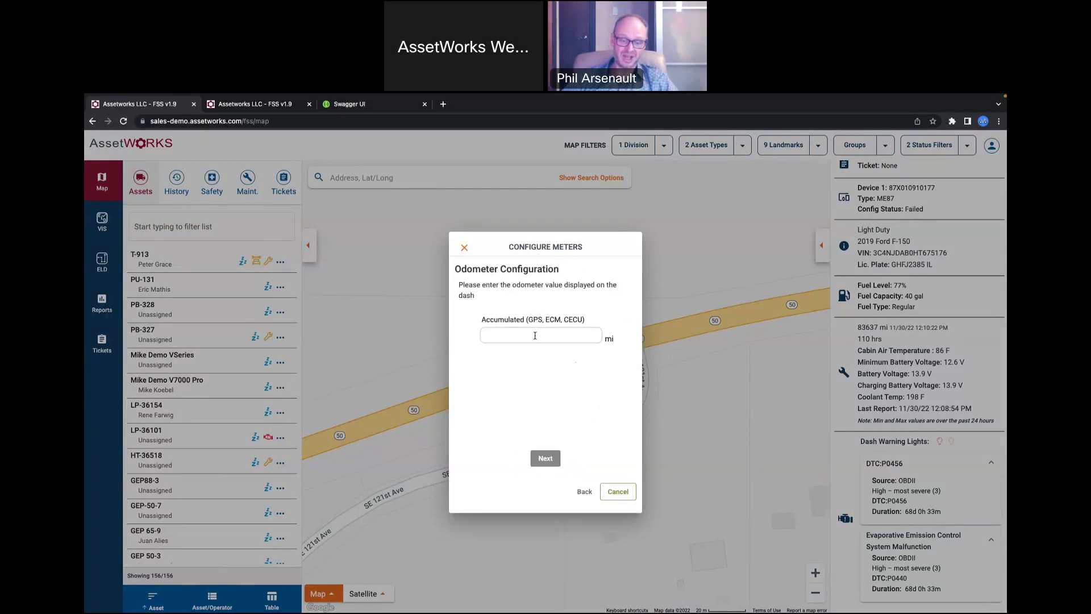
pyautogui.write('875141')
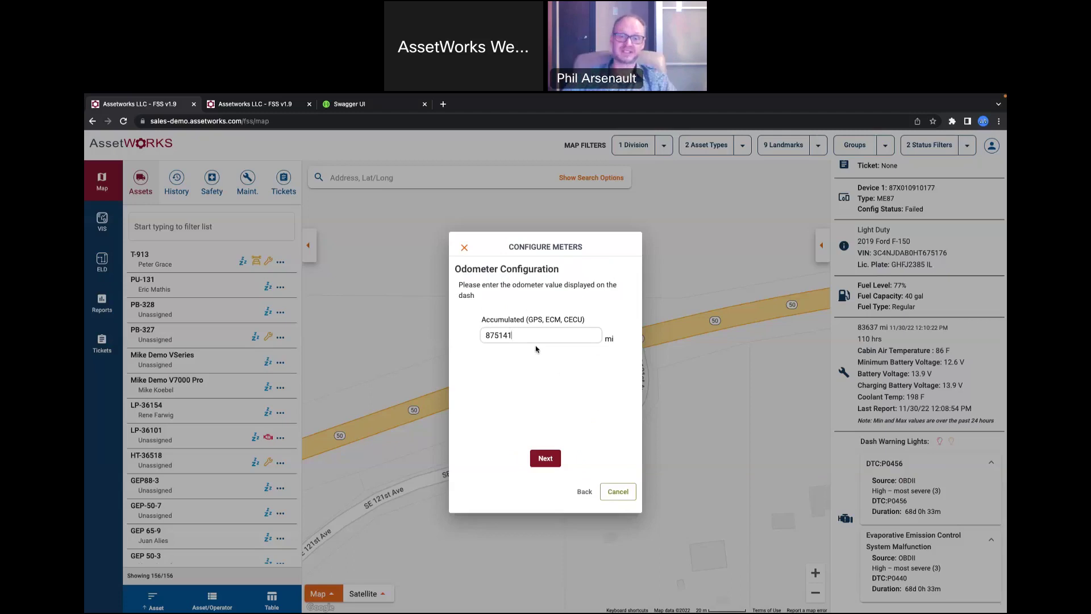
pyautogui.click(518, 336)
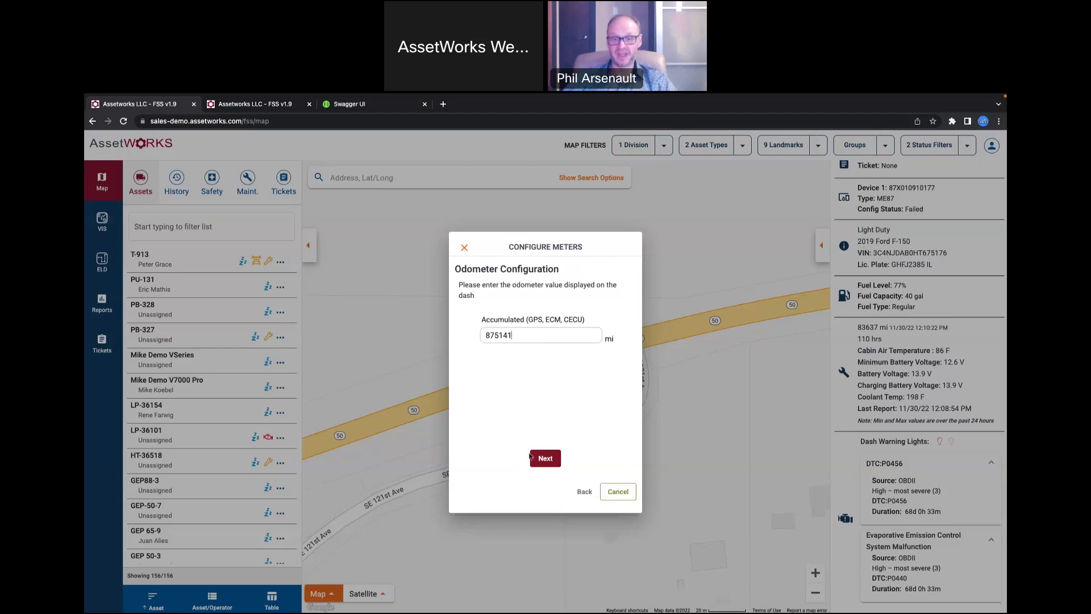
# Step: Continue to the engine hours configuration, declare no access to engine hours, and close the meter configuration without finishing it
pyautogui.click(548, 459)
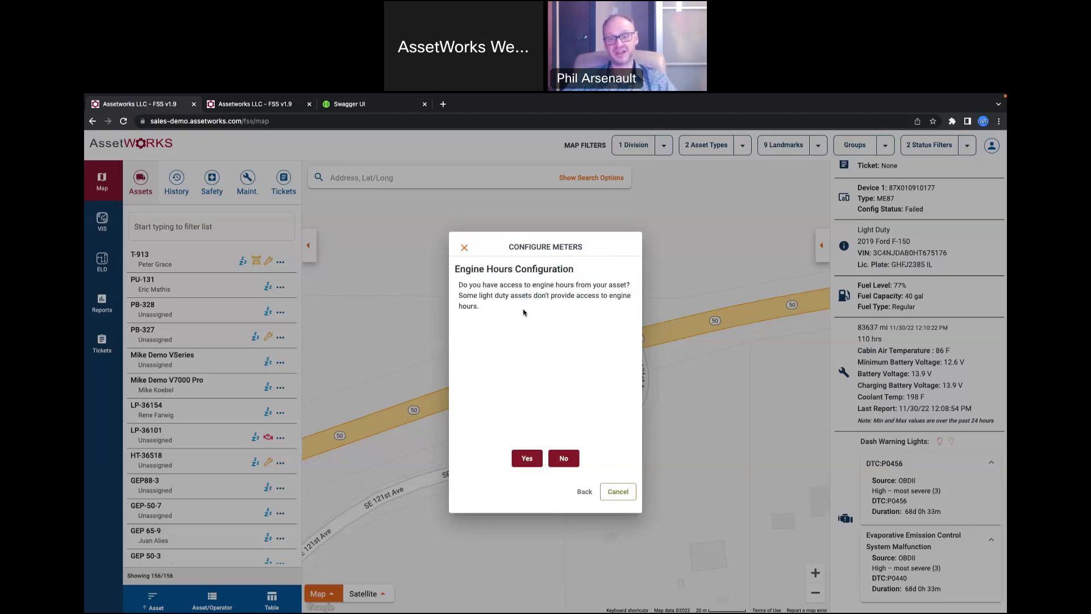
pyautogui.click(569, 458)
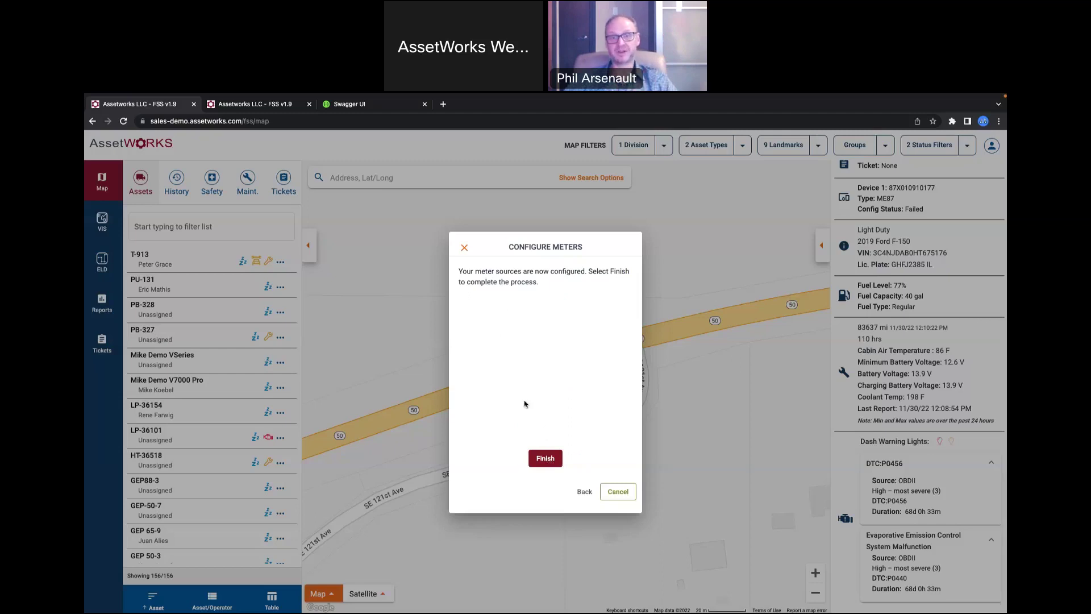
pyautogui.click(465, 249)
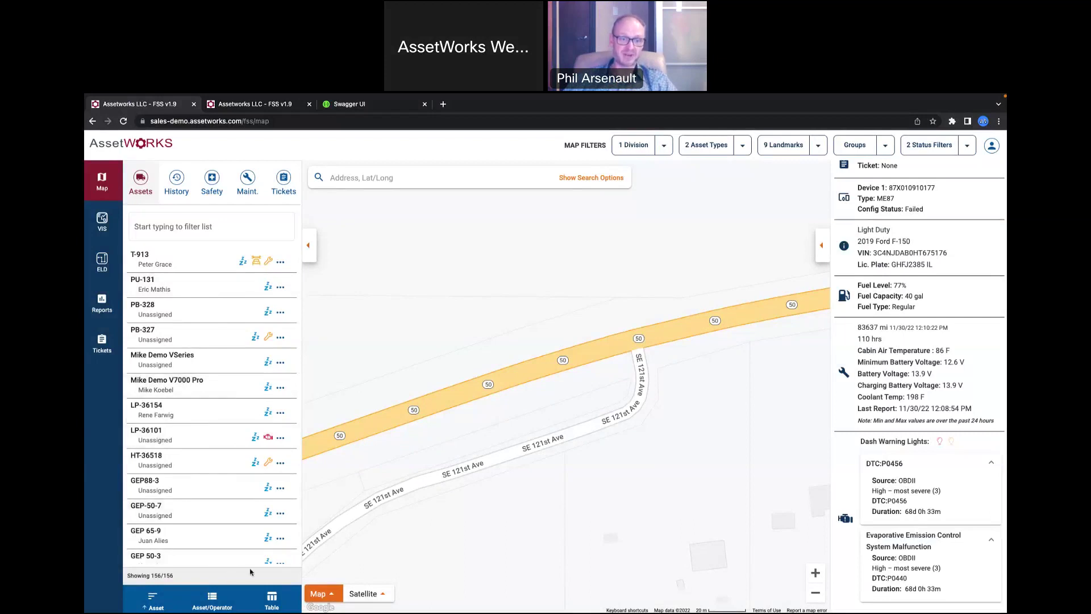
# Step: Show the assets as a table, add the Service Odometer and Service Hours columns, and place both directly after Asset Type
pyautogui.click(272, 598)
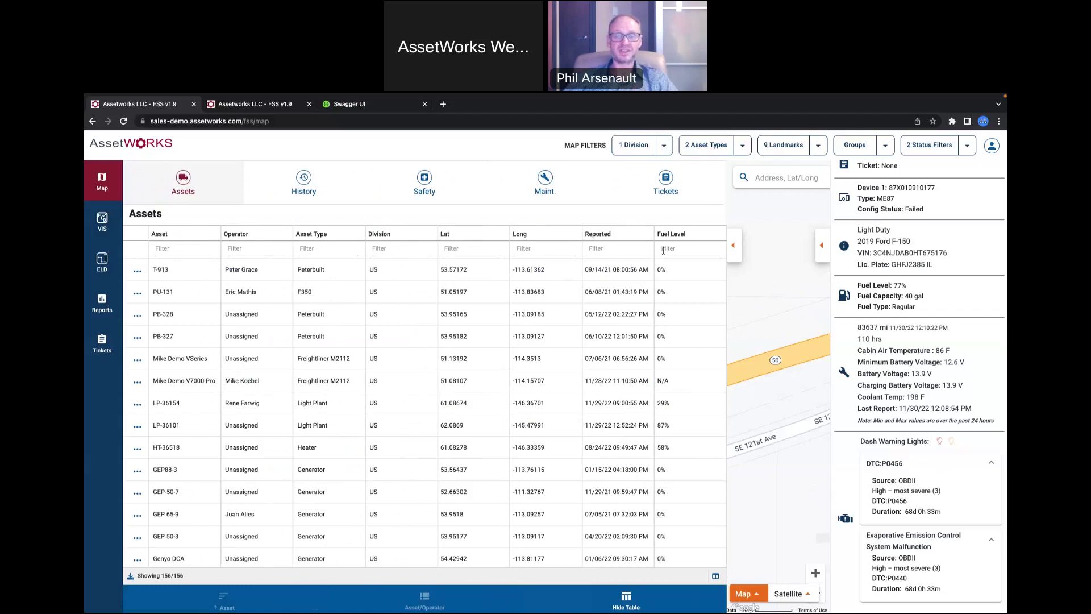
pyautogui.click(715, 577)
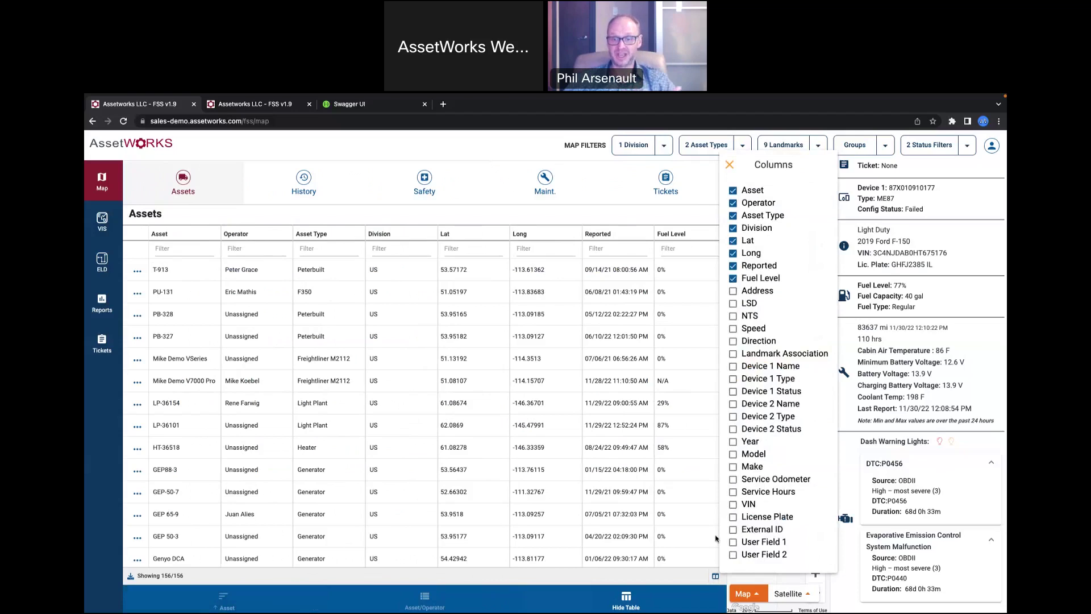
pyautogui.click(734, 481)
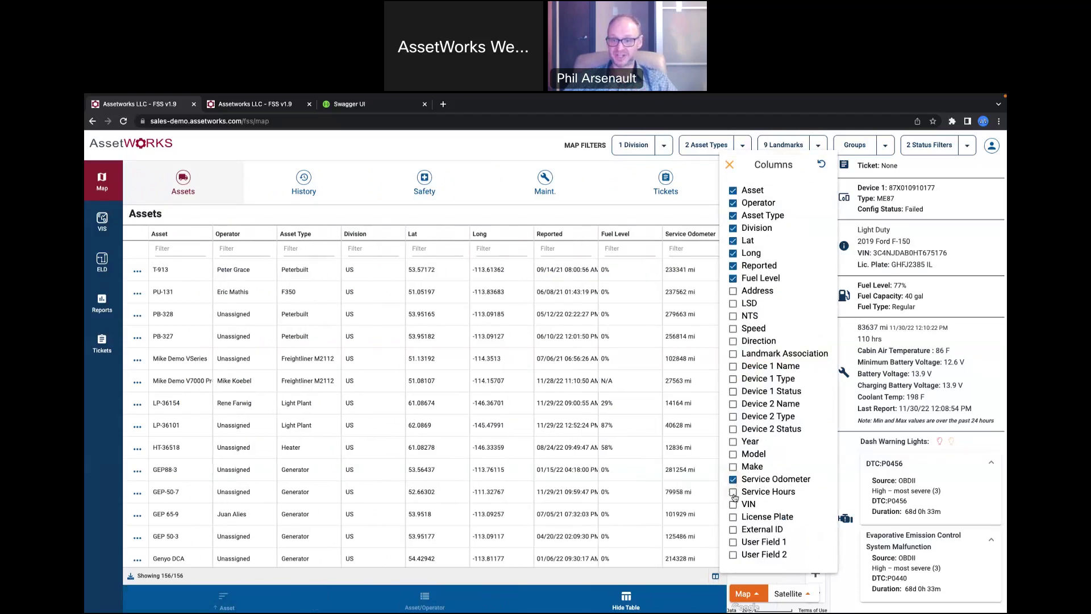
pyautogui.click(734, 493)
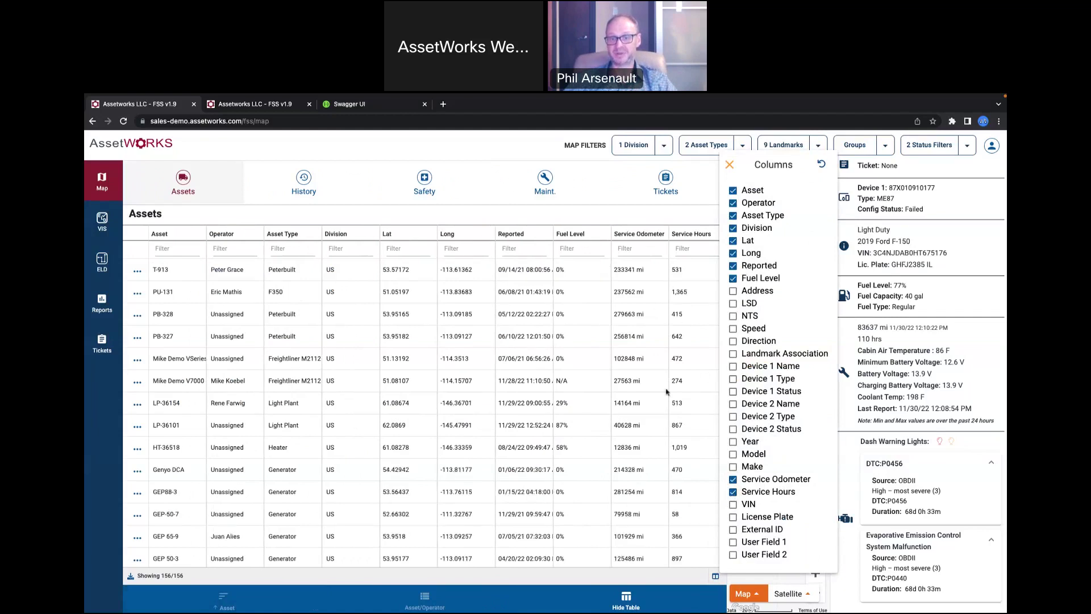
pyautogui.click(627, 576)
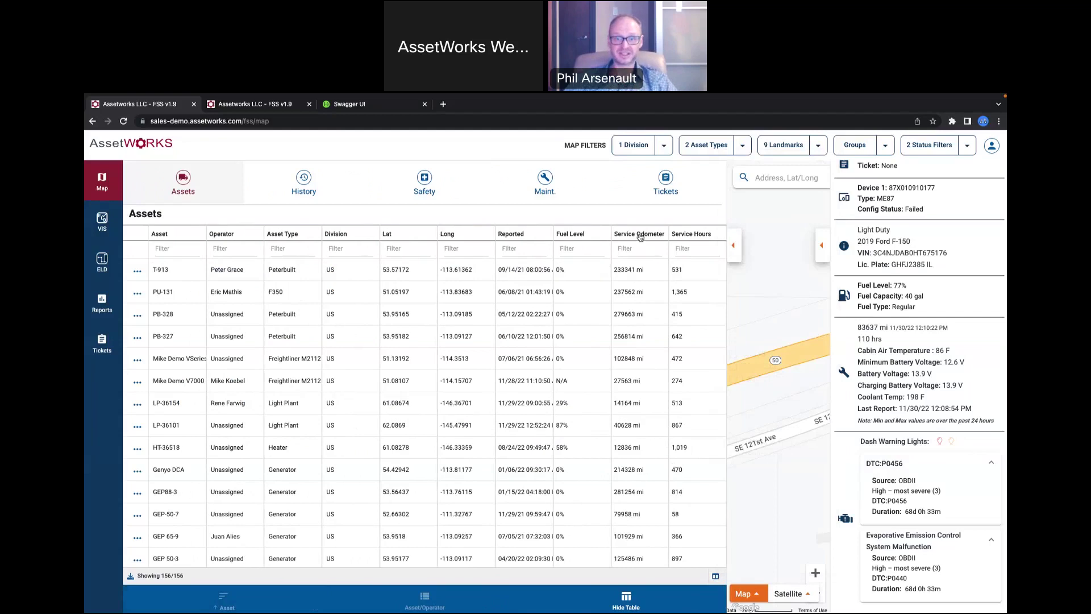
pyautogui.moveTo(640, 237); pyautogui.dragTo(363, 236)
pyautogui.moveTo(685, 235); pyautogui.dragTo(401, 237)
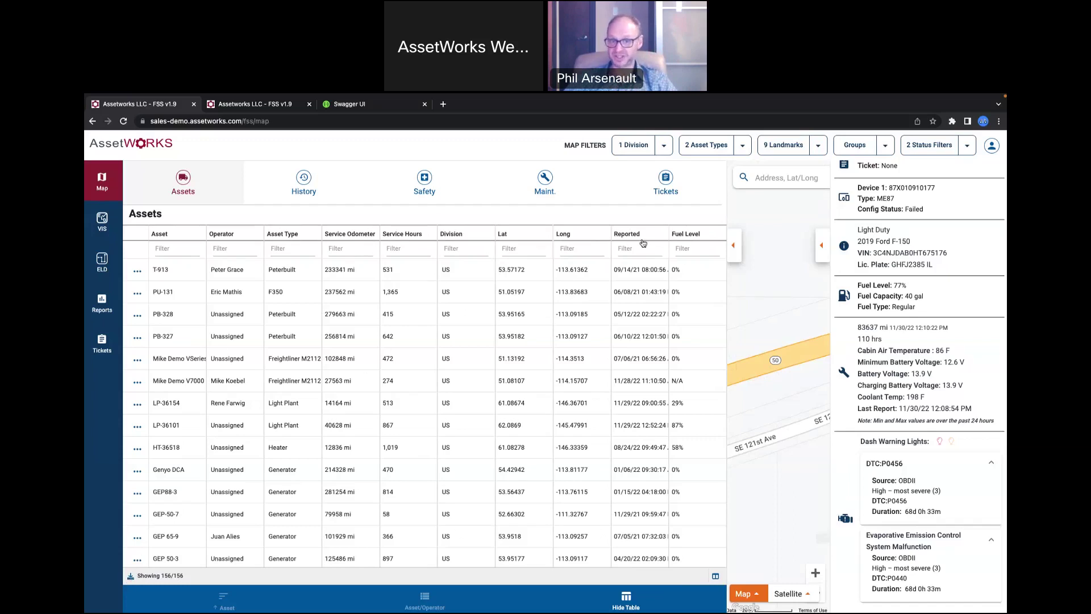
# Step: Filter the table's Asset column by 91, clear that filter, and hide the table
pyautogui.click(185, 249)
pyautogui.write('91')
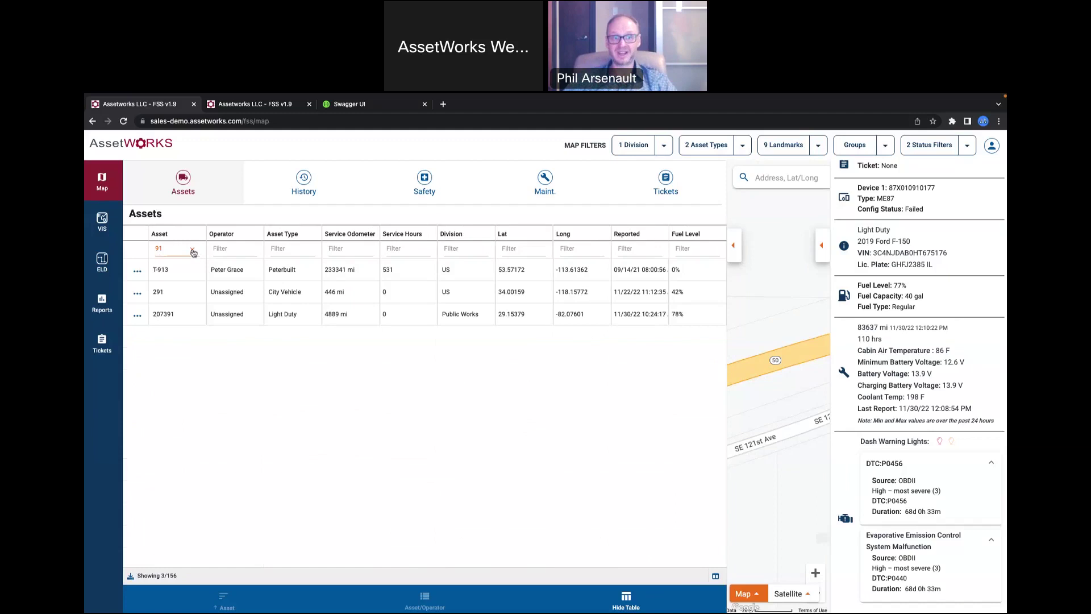
pyautogui.click(194, 252)
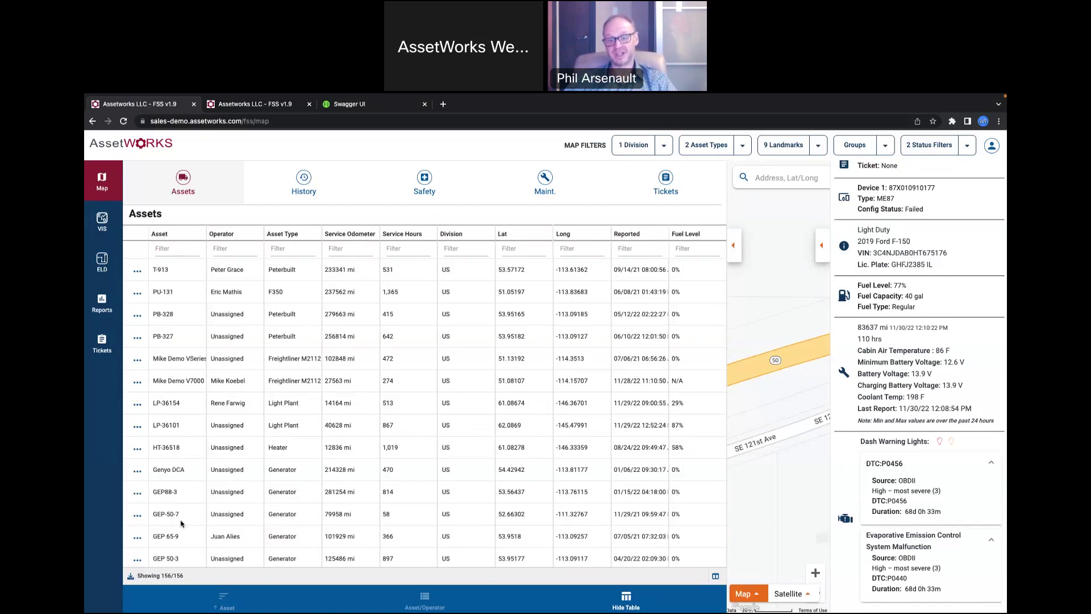
pyautogui.click(624, 597)
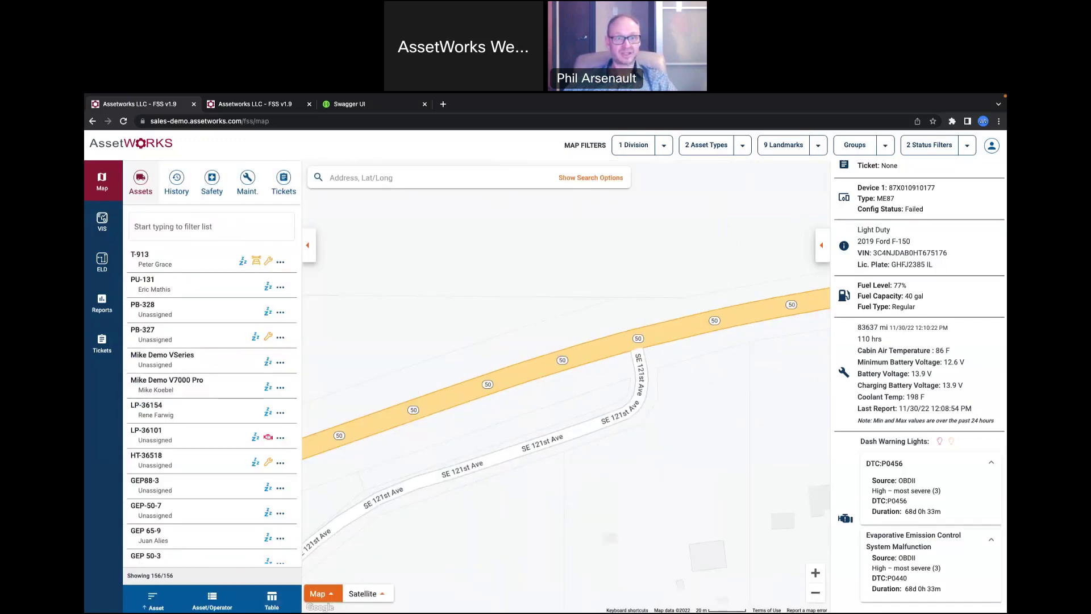
# Step: Set up a heat map history with a custom date range starting Nov 24, 2022
pyautogui.click(176, 180)
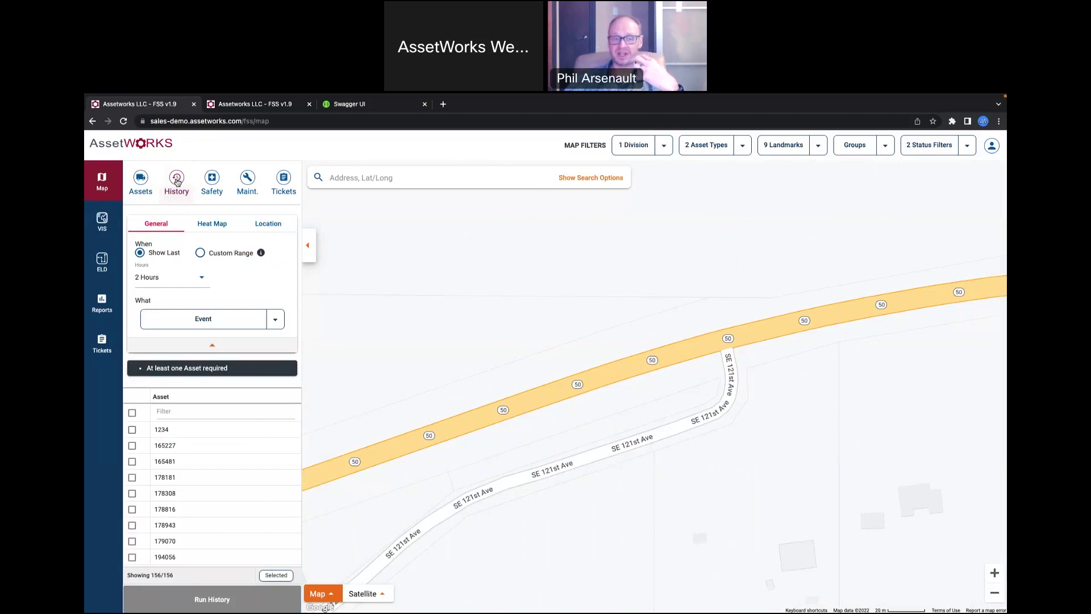
pyautogui.click(178, 180)
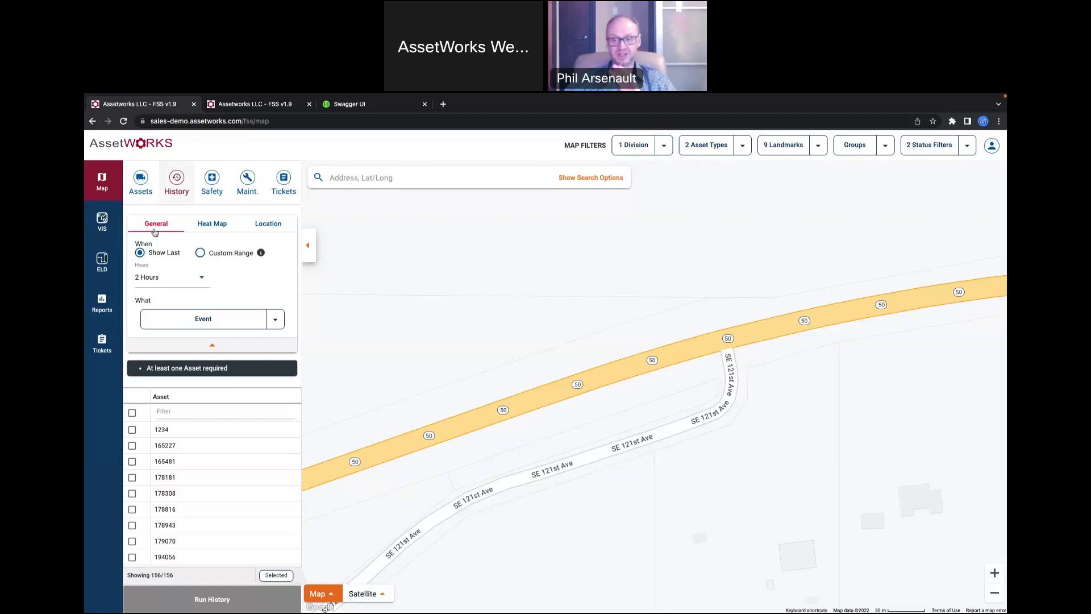
pyautogui.click(221, 226)
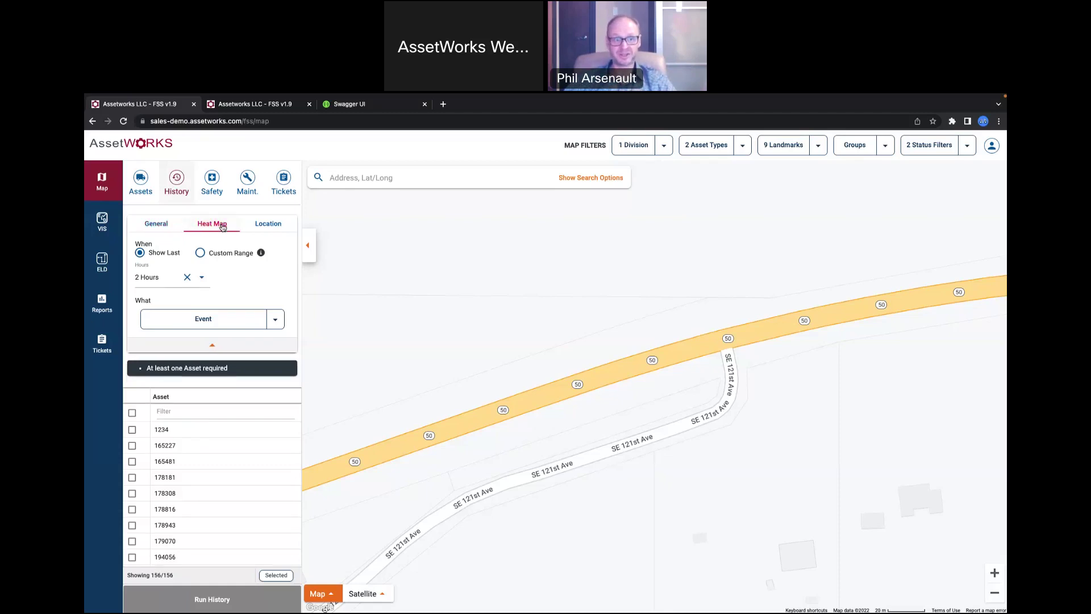
pyautogui.click(201, 253)
pyautogui.click(198, 276)
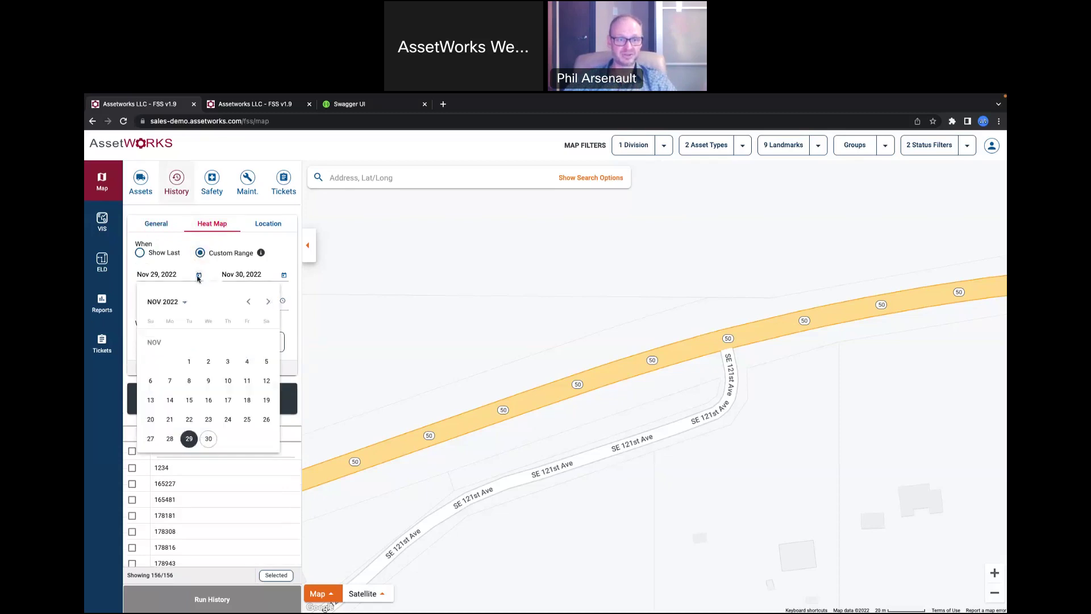
pyautogui.click(225, 419)
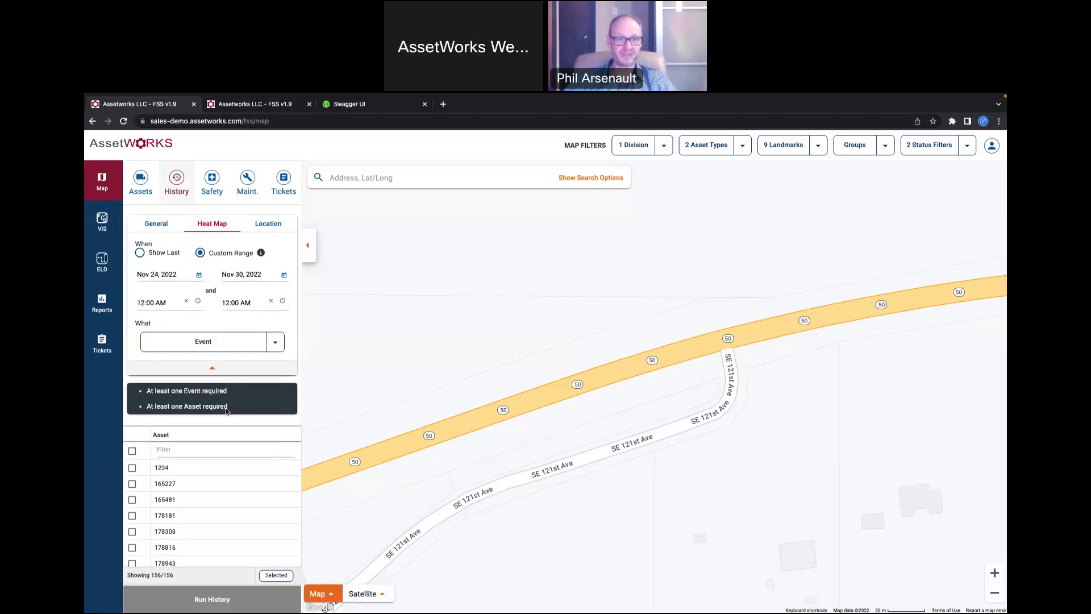
# Step: Limit the heat map to the Speeding - Limit Violation event
pyautogui.click(275, 343)
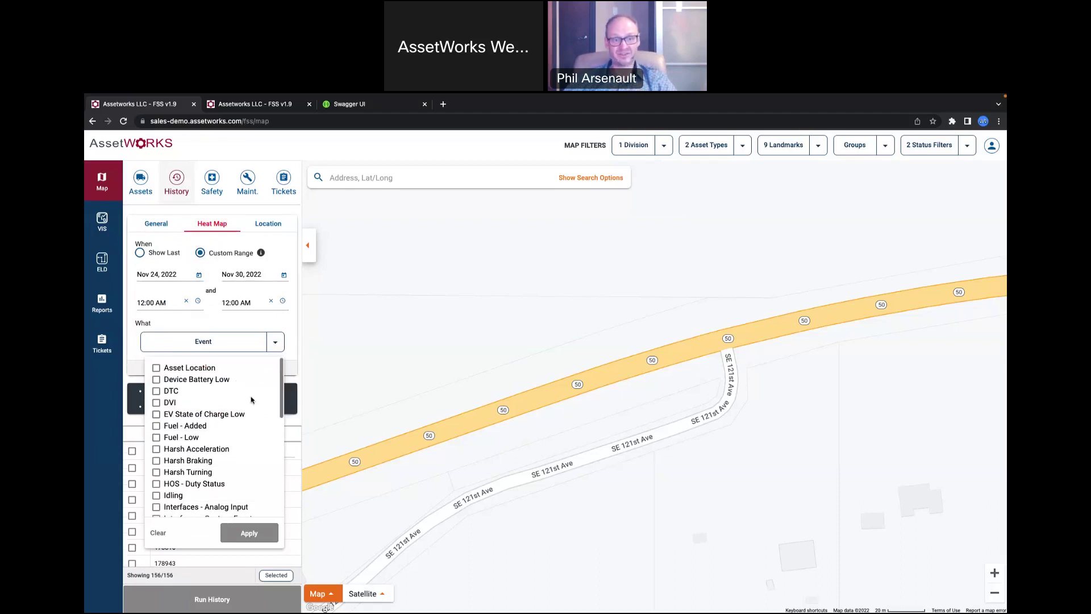
pyautogui.scroll(-1, 190, 449)
pyautogui.scroll(-3, 246, 416)
pyautogui.scroll(-3, 236, 403)
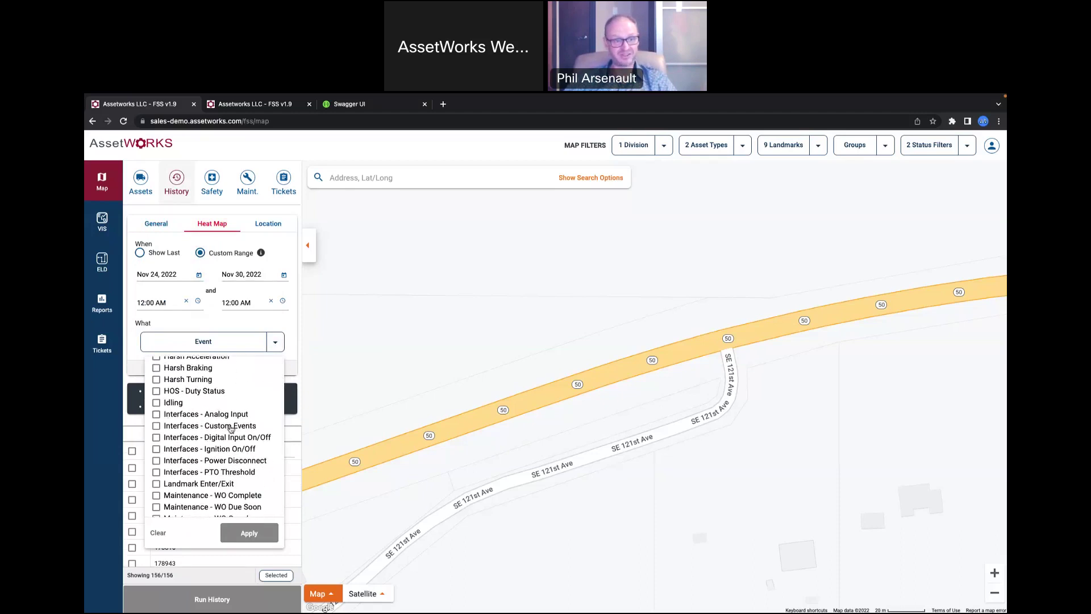
pyautogui.scroll(-4, 179, 427)
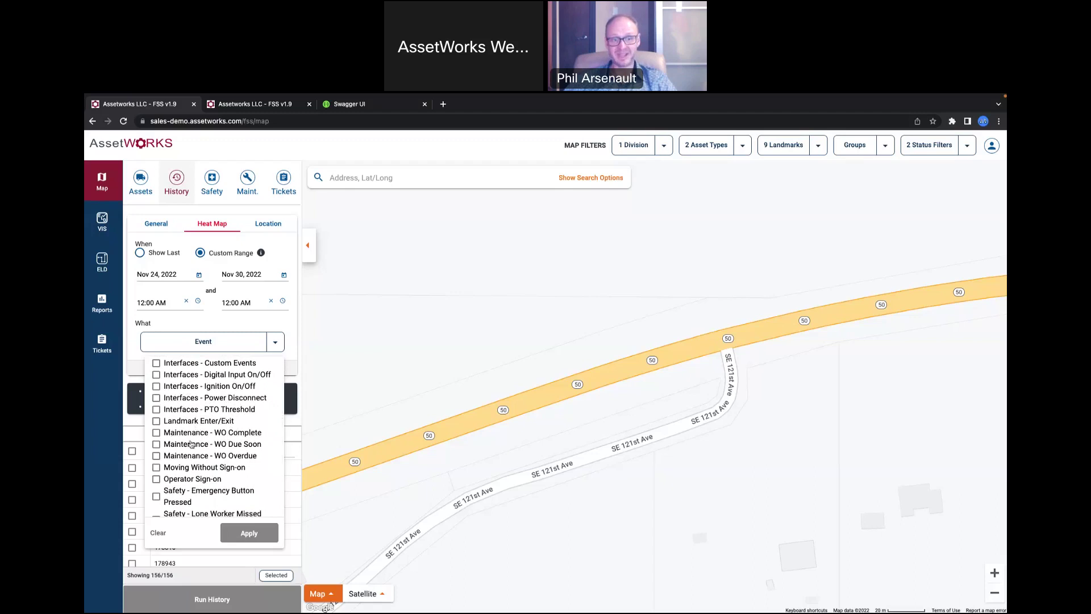
pyautogui.scroll(-4, 239, 422)
pyautogui.scroll(-3, 239, 421)
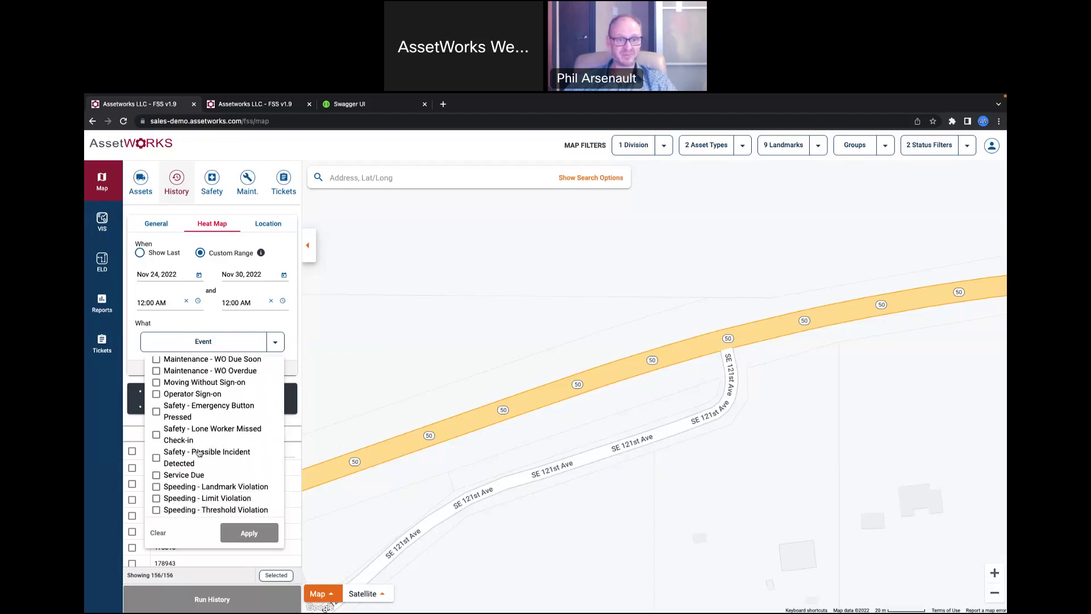
pyautogui.scroll(-1, 204, 455)
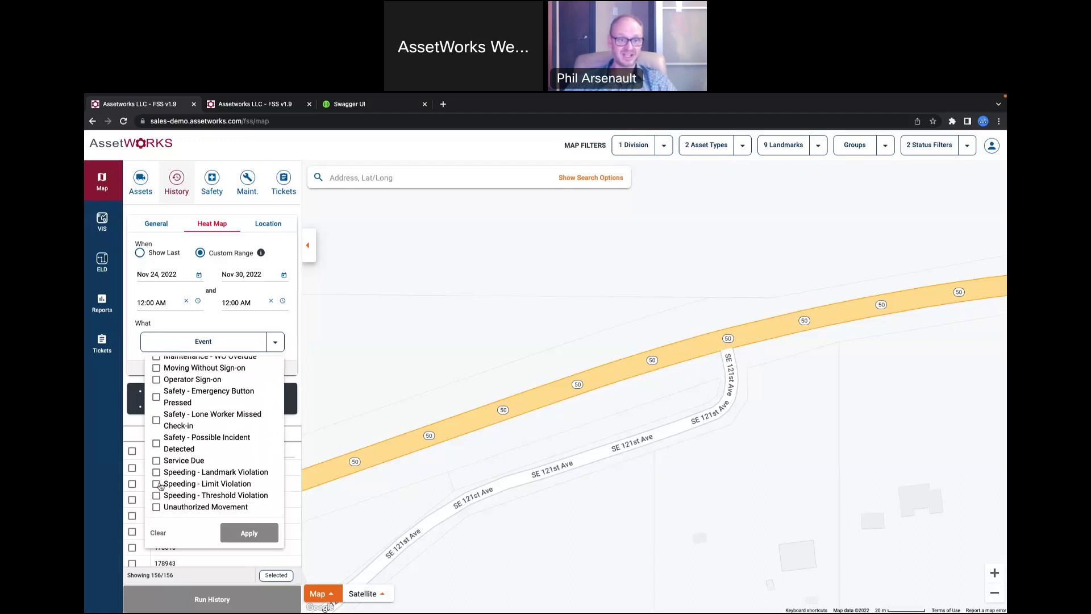
pyautogui.click(157, 484)
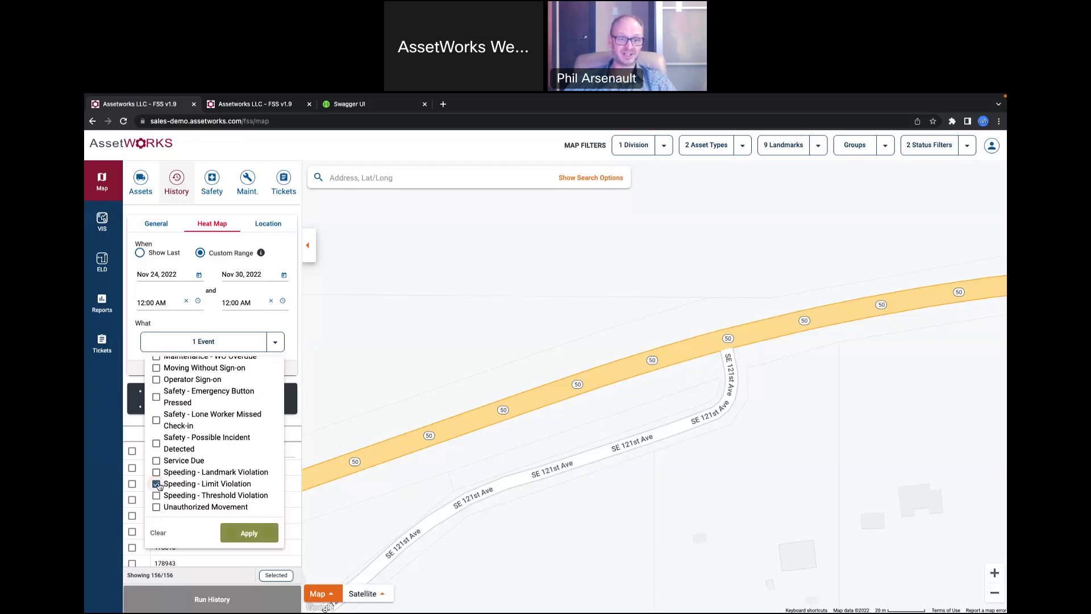
pyautogui.click(245, 535)
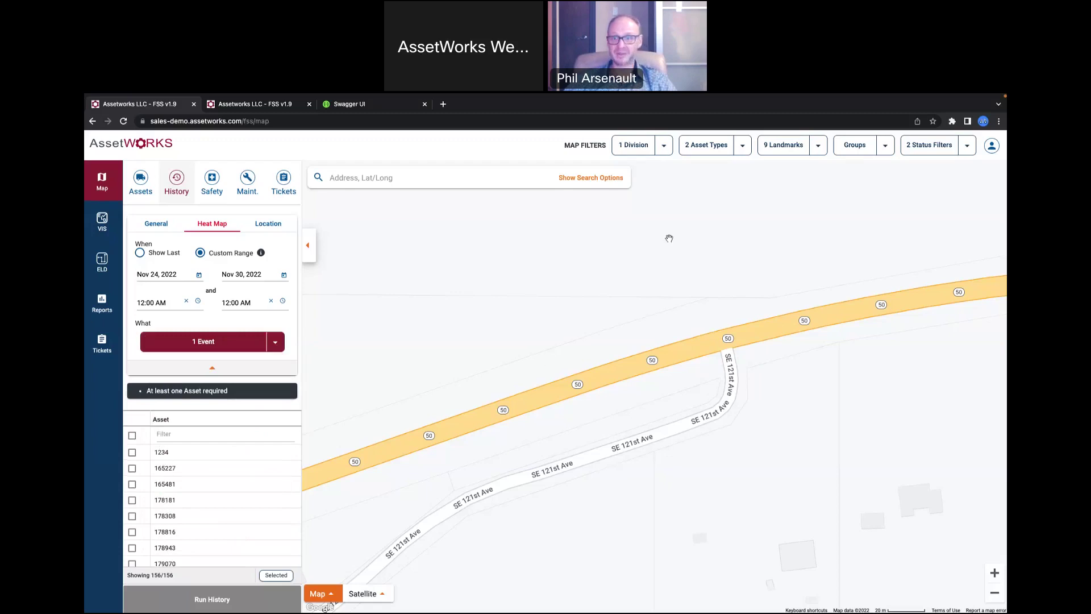
# Step: Apply the Heavy Duty and Light Duty asset type filter, select all remaining assets, and run the heat map history
pyautogui.click(742, 146)
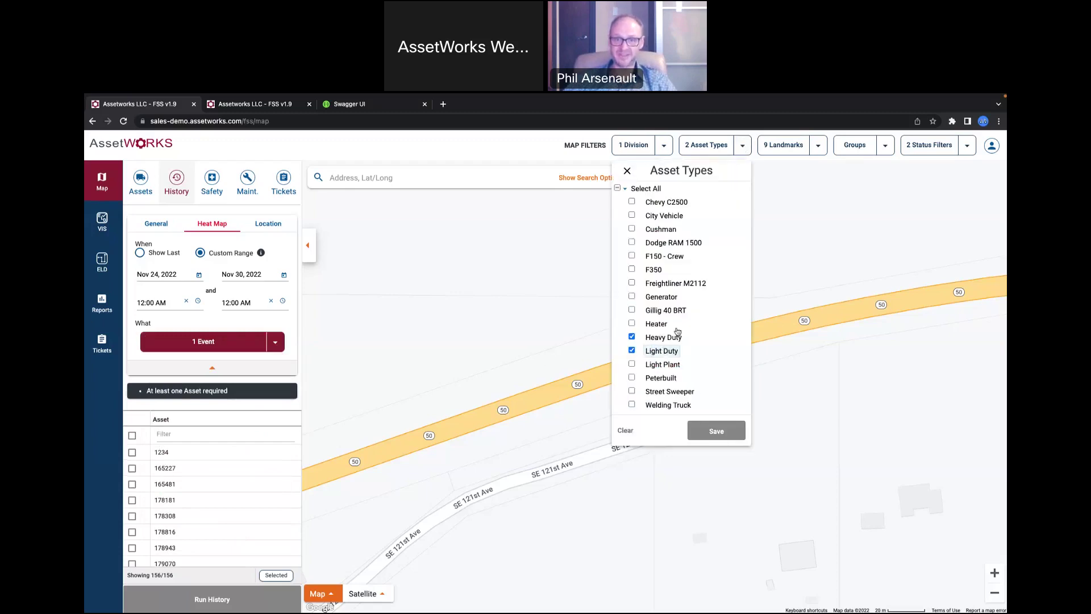
pyautogui.click(709, 149)
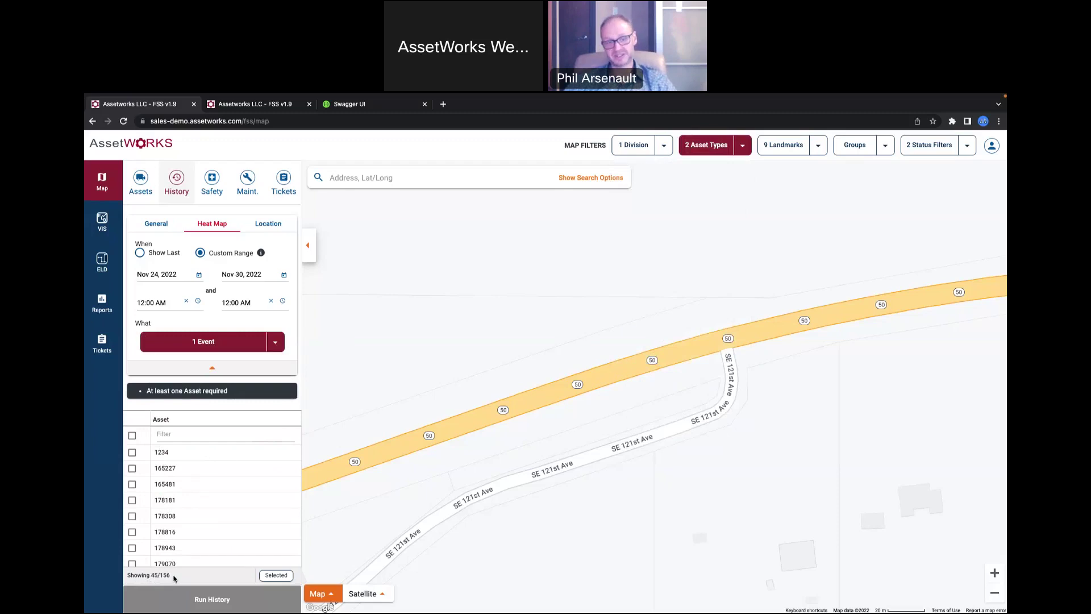
pyautogui.click(132, 436)
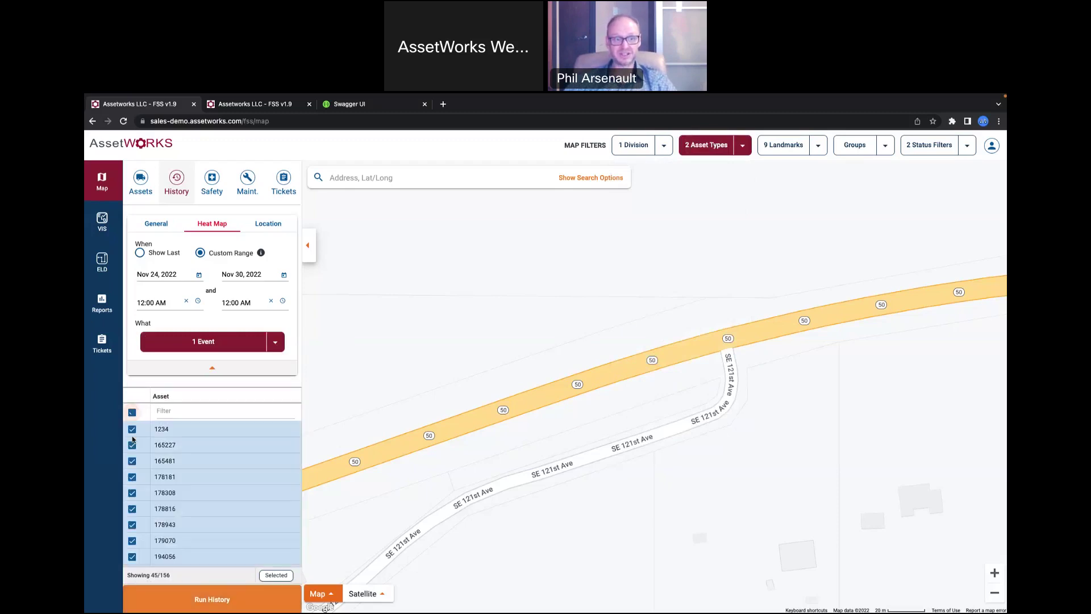
pyautogui.click(222, 600)
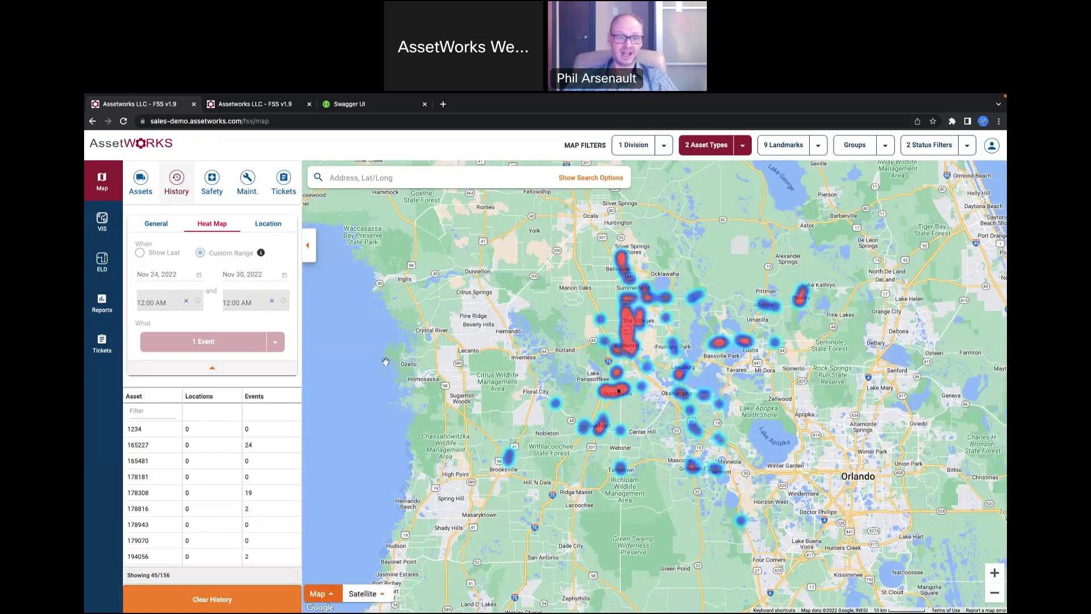
# Step: Review the speeding event history of asset 165227 and close its details
pyautogui.click(257, 448)
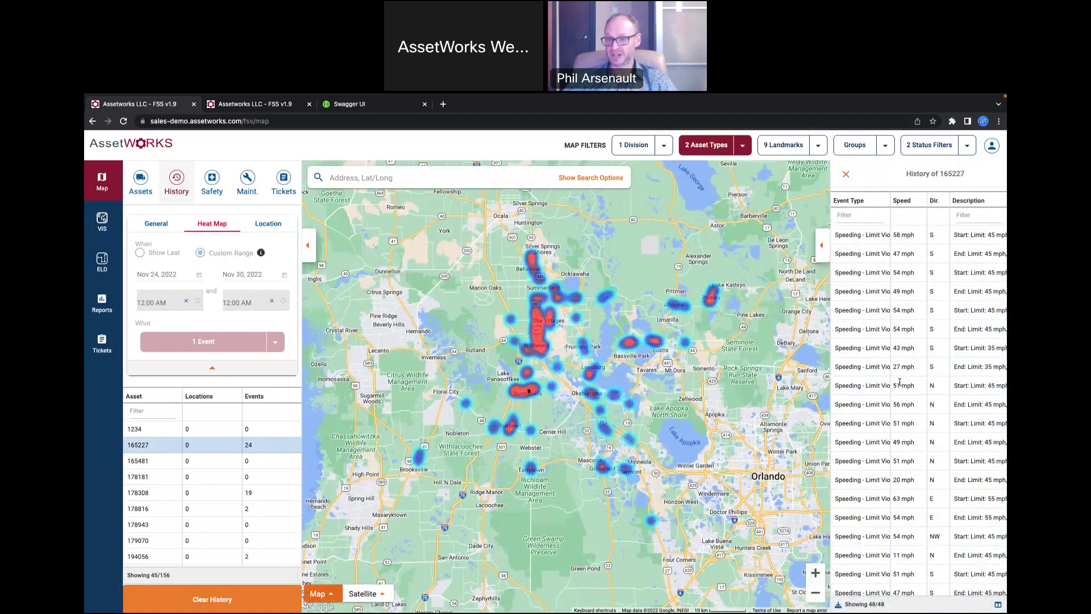
pyautogui.click(846, 174)
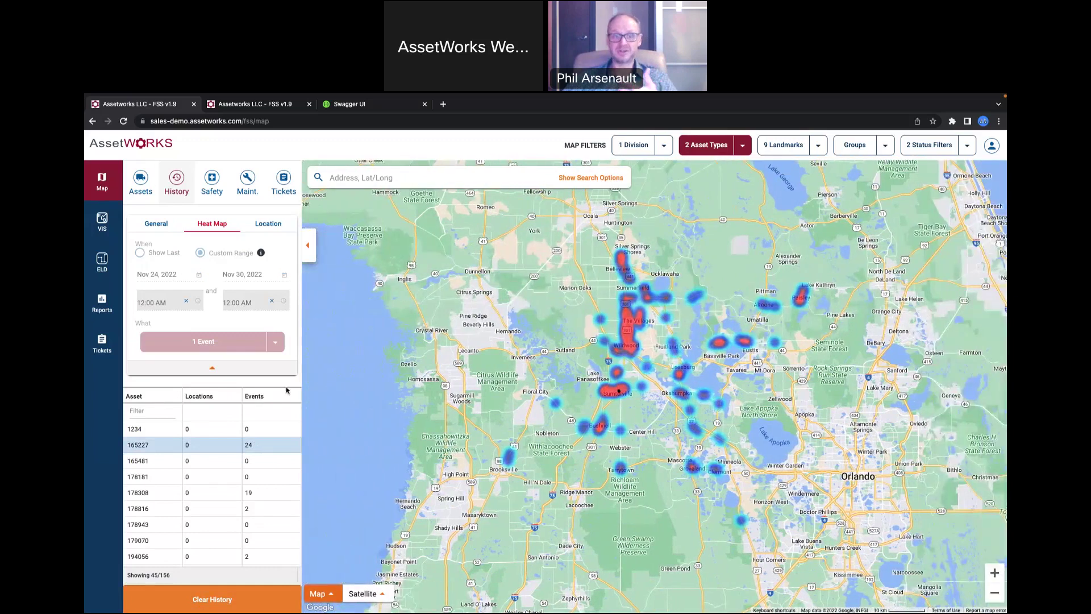
# Step: Examine the speeding heat map up close across the full map width, and bring back the history options
pyautogui.click(308, 247)
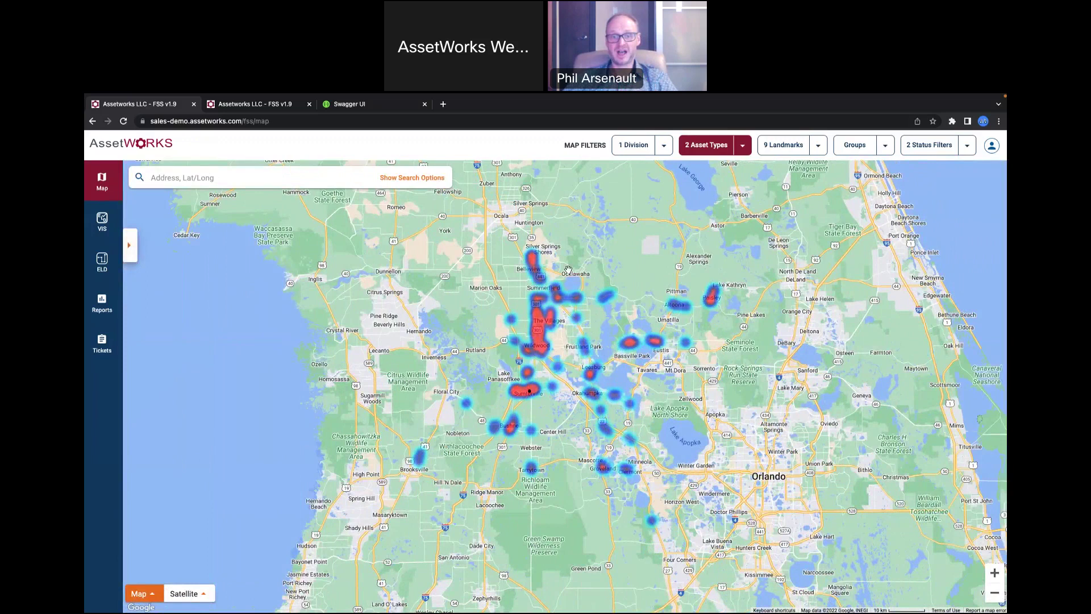
pyautogui.scroll(3, 569, 270)
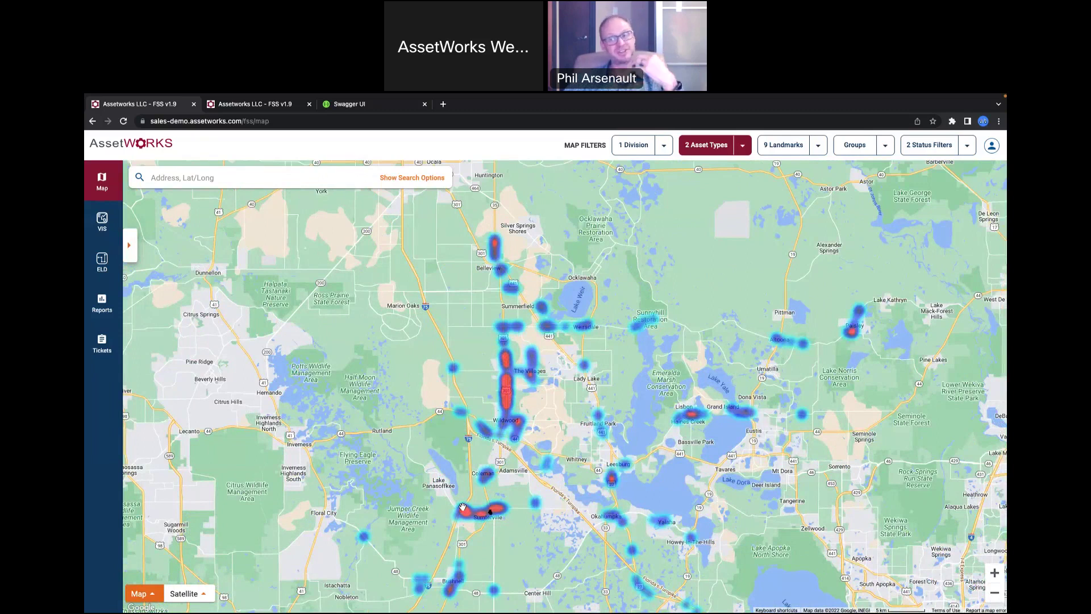
pyautogui.click(131, 246)
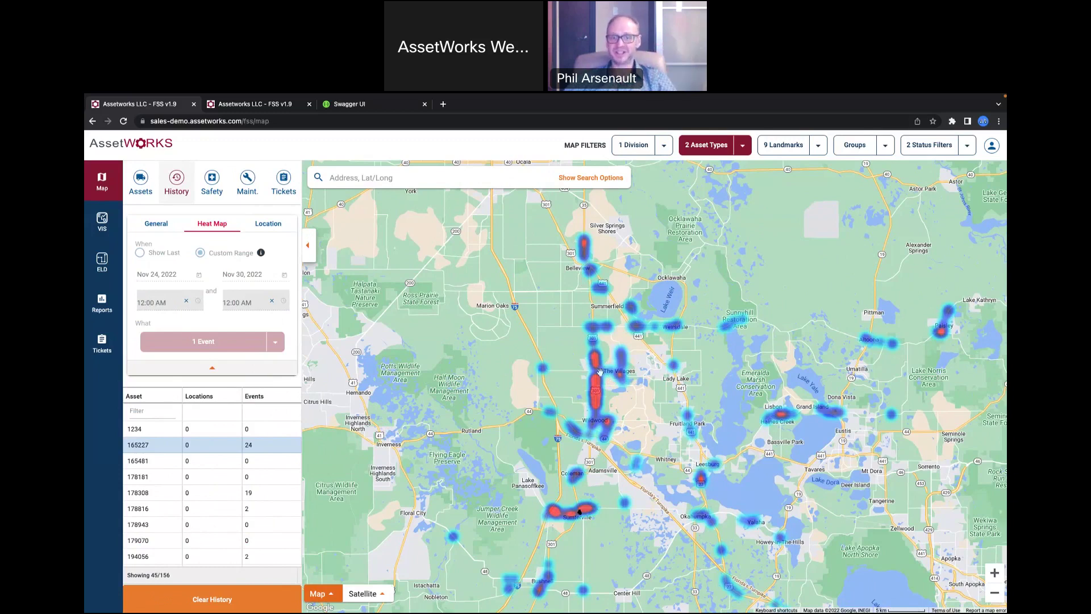
# Step: Start a location history around Oxford, centering the search circle on the town and shrinking it slightly
pyautogui.scroll(5, 600, 371)
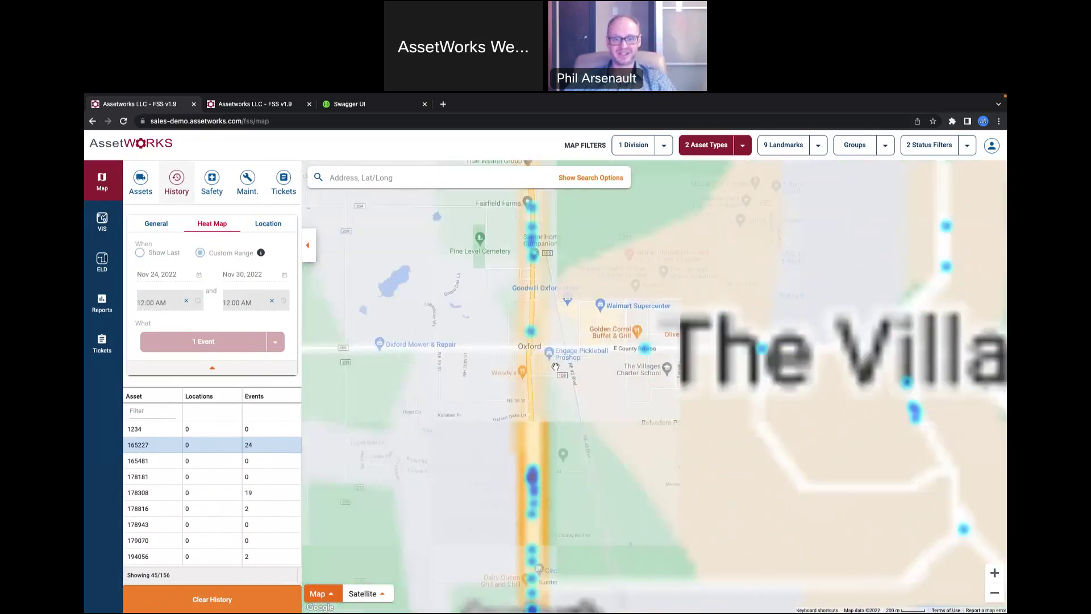
pyautogui.click(267, 226)
pyautogui.moveTo(686, 380); pyautogui.dragTo(556, 346)
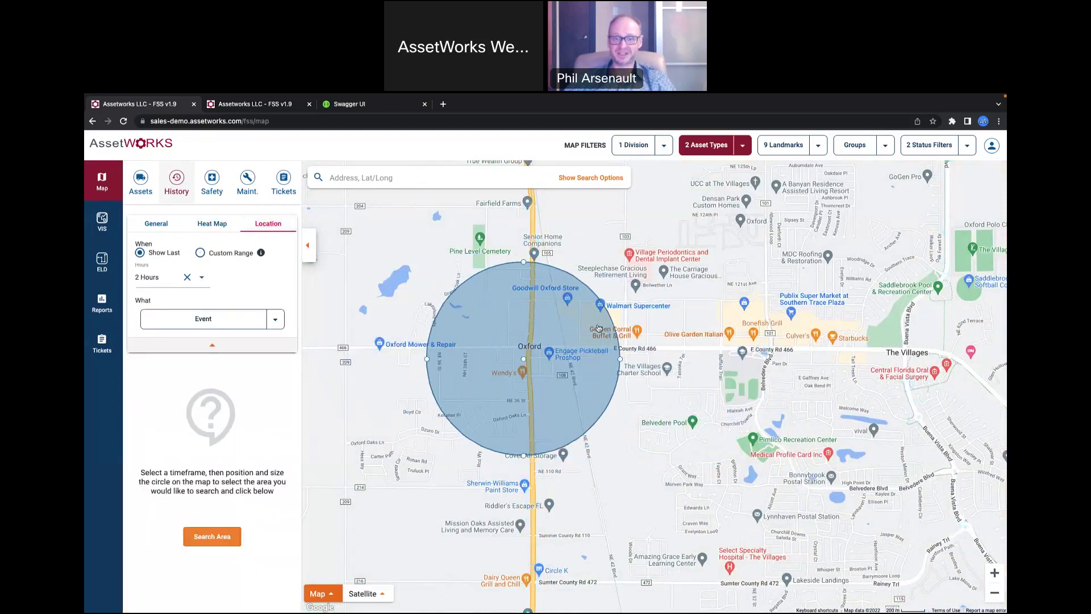
pyautogui.moveTo(621, 359); pyautogui.dragTo(601, 359)
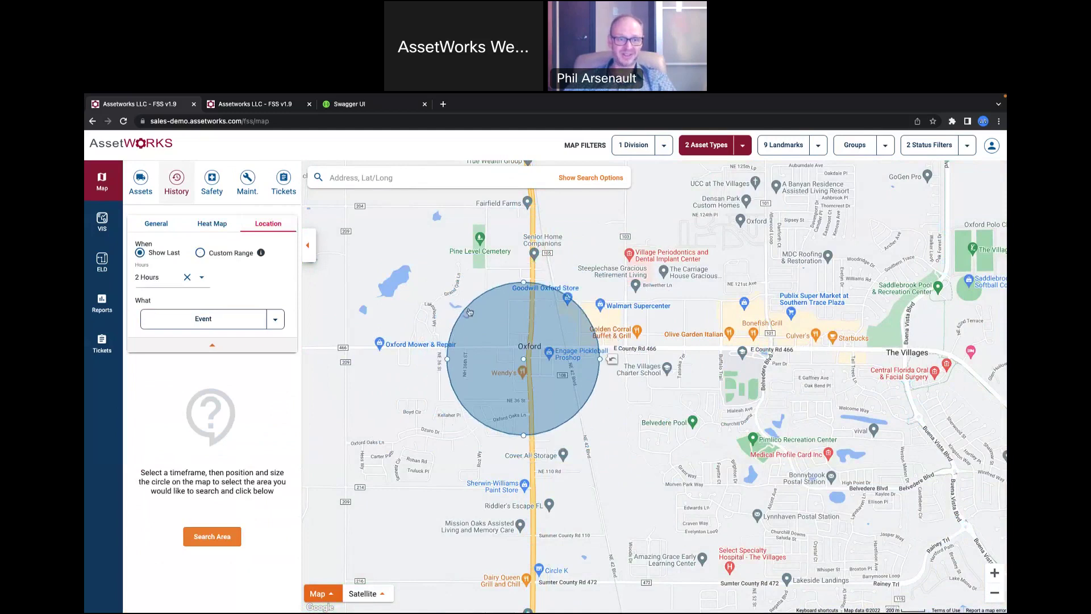
# Step: Search the circled area with a custom range of Nov 24 to Nov 30, 2022, and view the available event filters
pyautogui.click(200, 253)
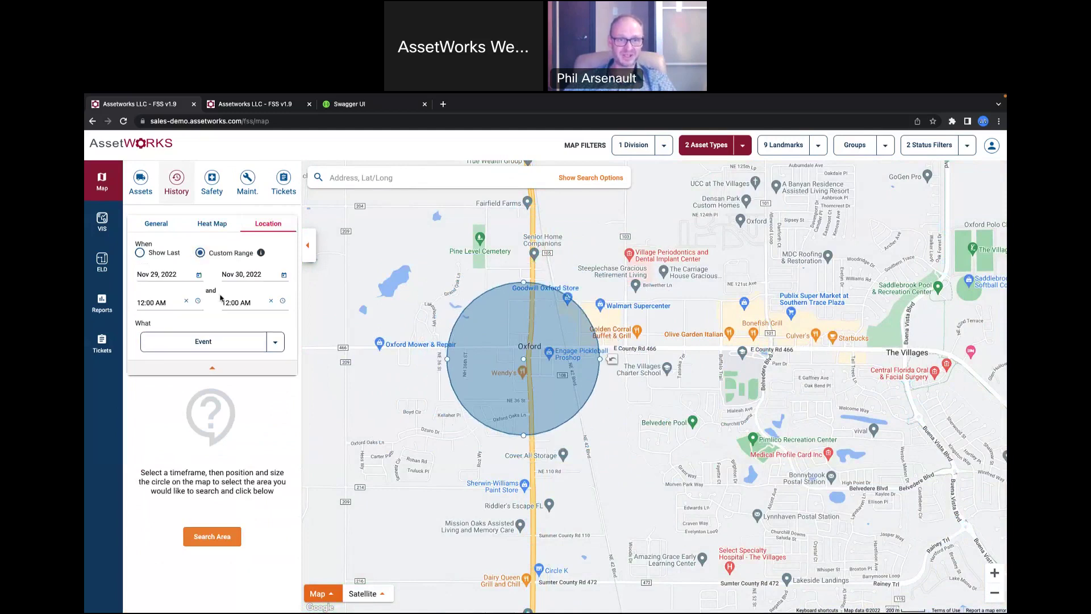
pyautogui.click(199, 276)
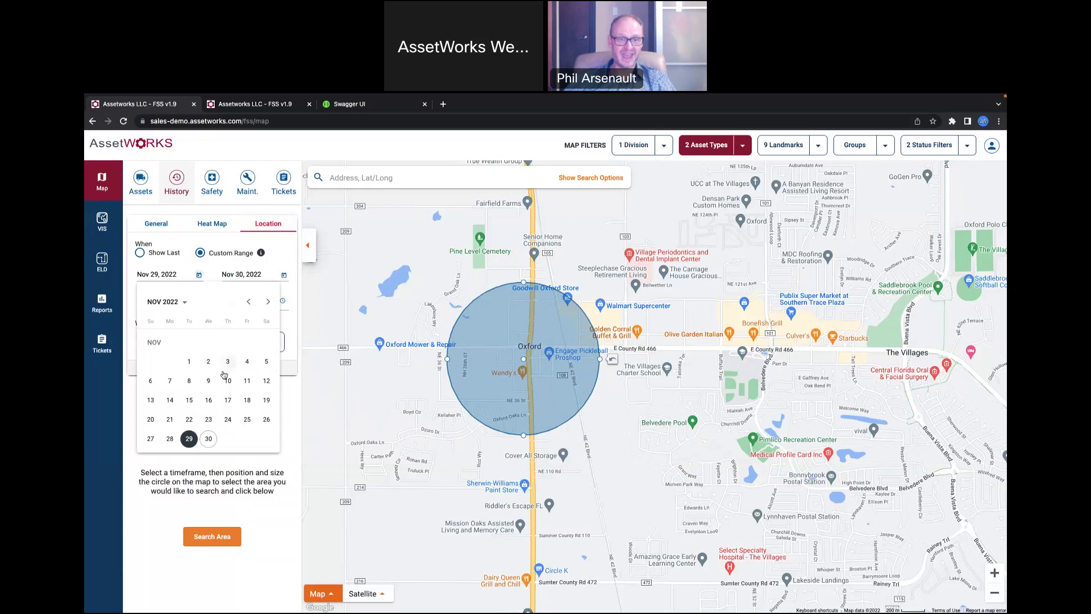
pyautogui.click(228, 419)
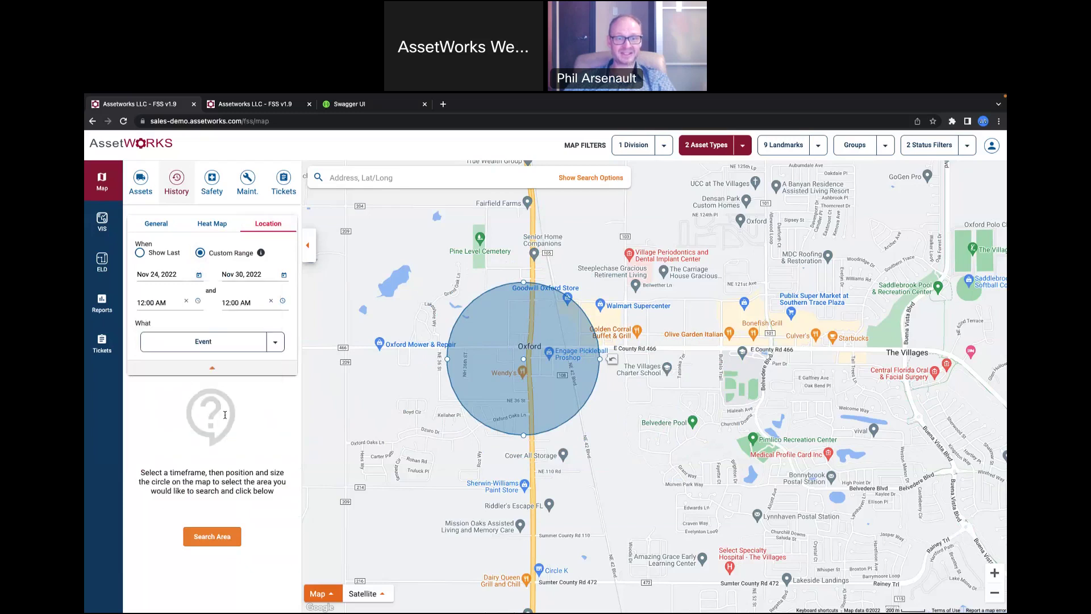
pyautogui.click(216, 537)
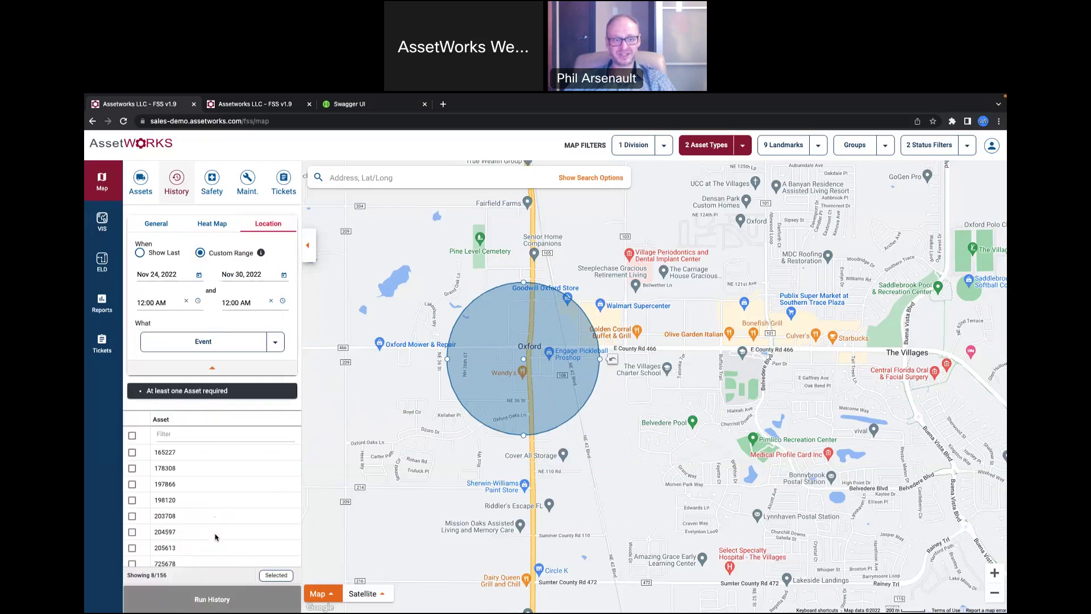
pyautogui.scroll(-1, 196, 472)
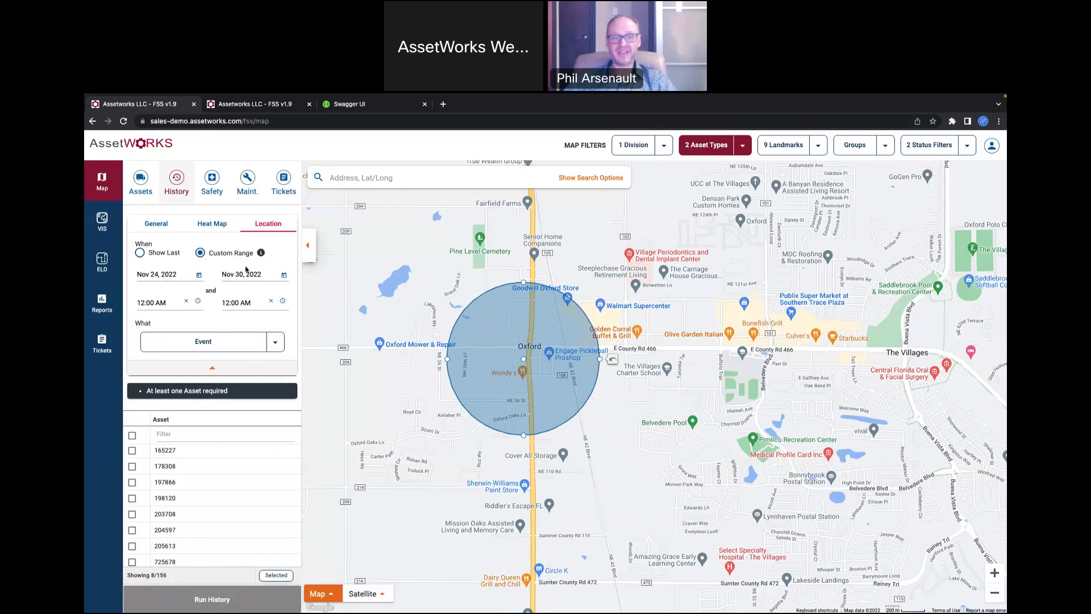
pyautogui.click(273, 343)
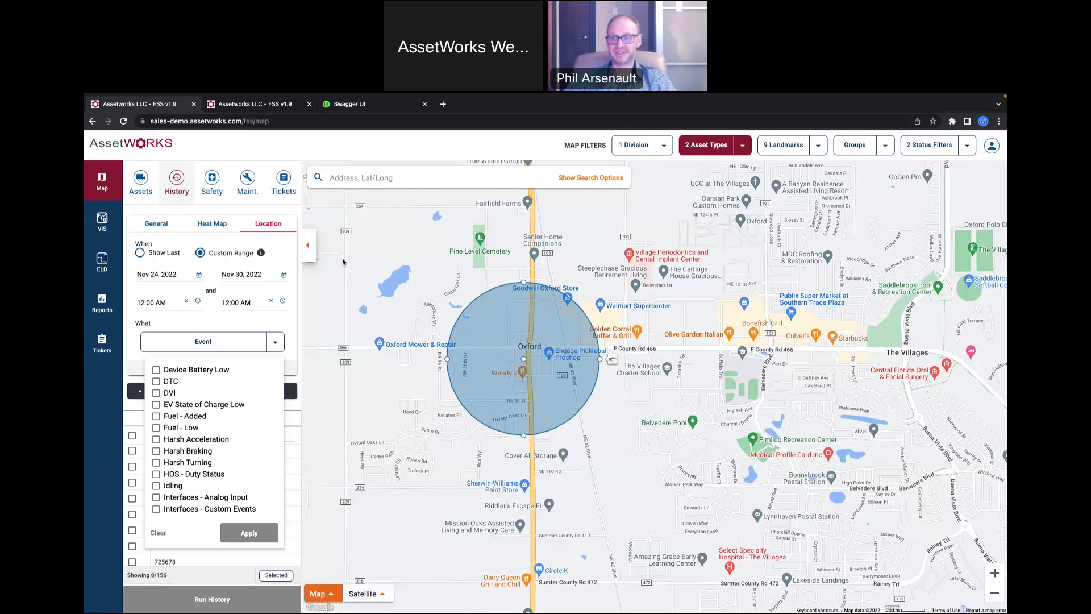
# Step: Open asset 1234 for editing from the asset administration settings
pyautogui.click(991, 146)
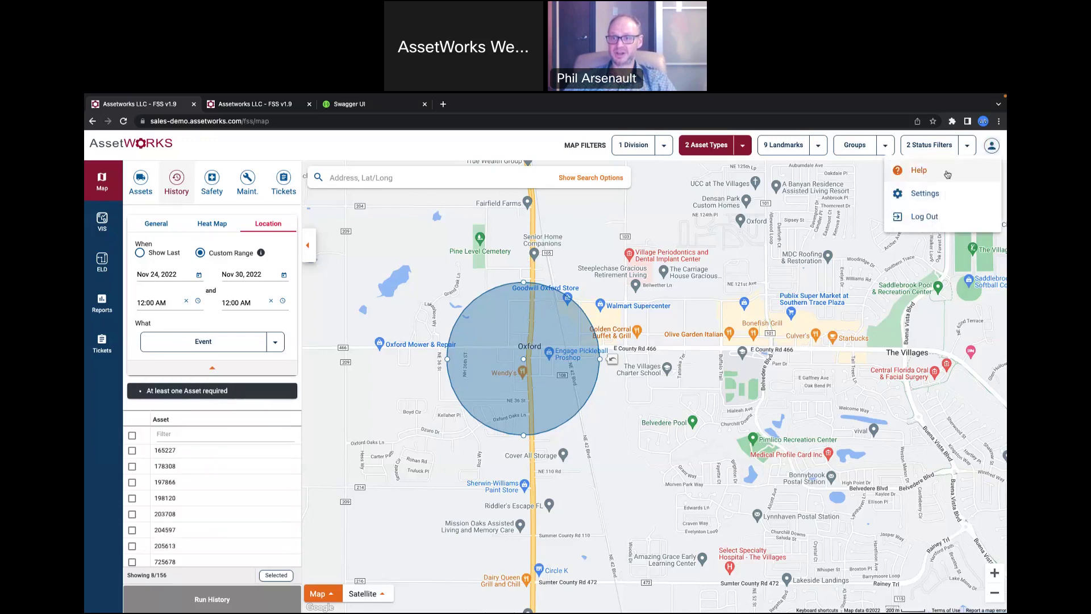
pyautogui.click(928, 191)
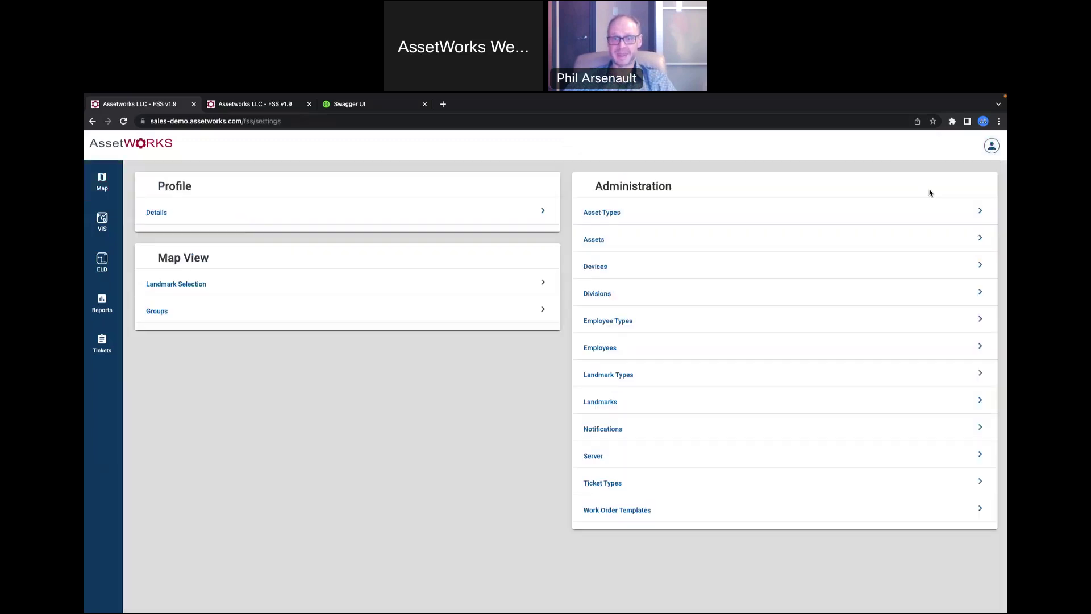
pyautogui.click(607, 241)
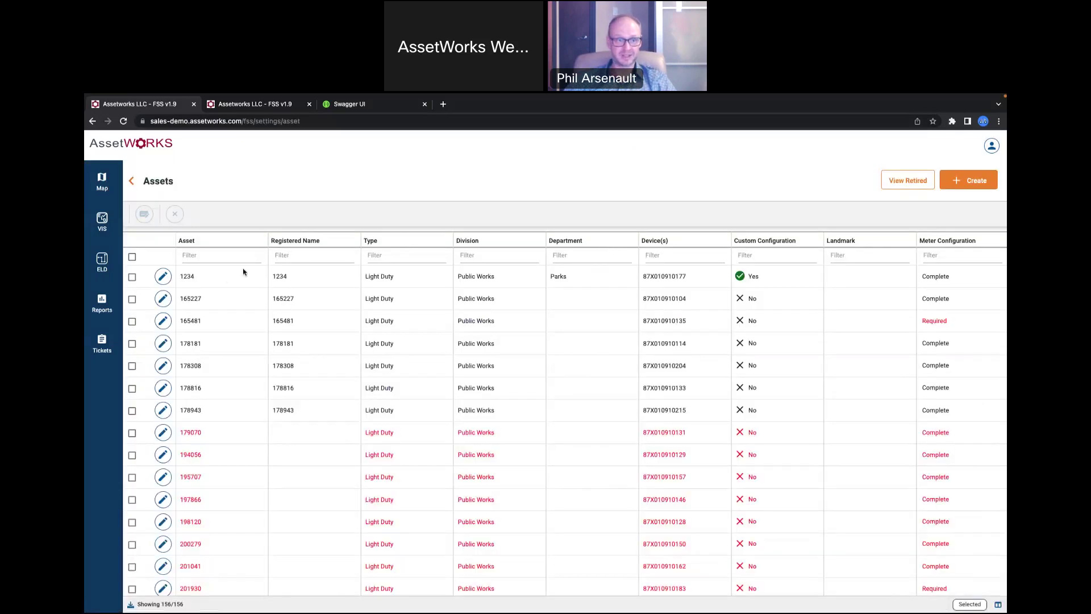
pyautogui.click(164, 277)
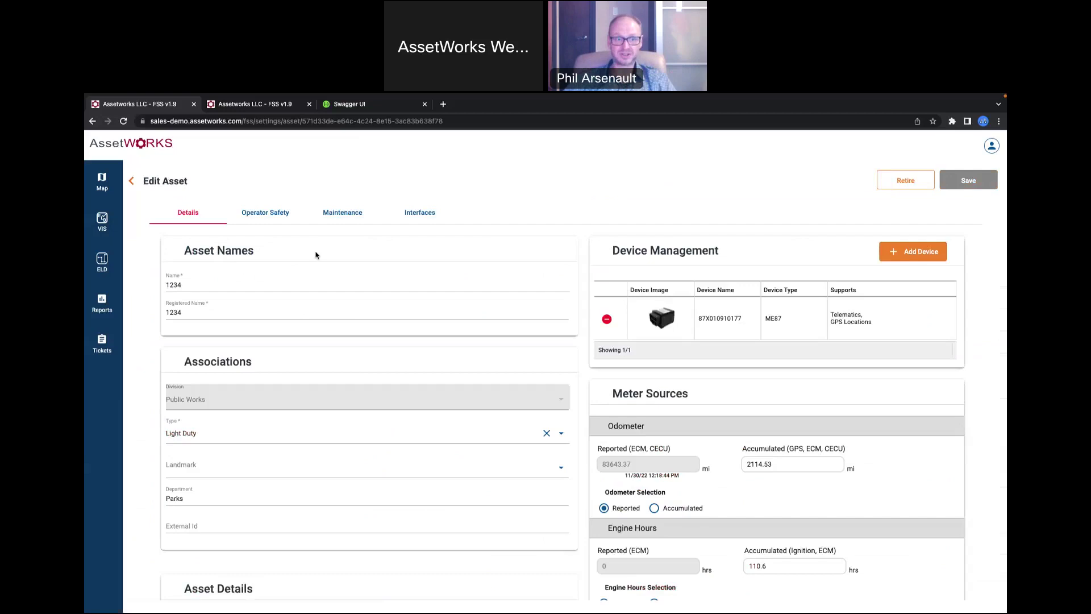
# Step: Review the asset's names, associations, vehicle details, device, meter sources and service history
pyautogui.scroll(-3, 316, 254)
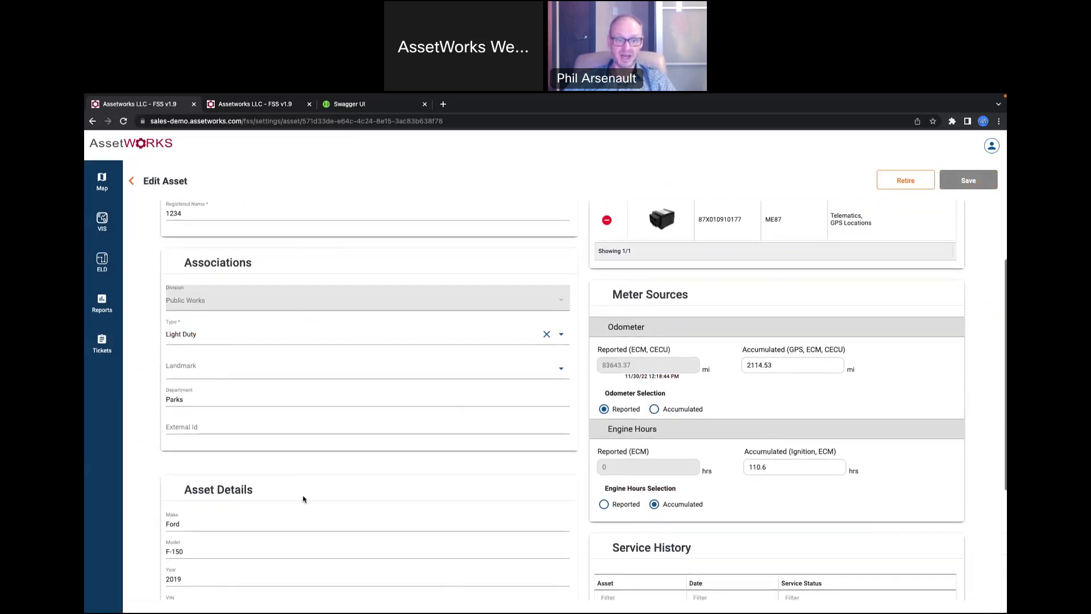
pyautogui.scroll(-5, 370, 240)
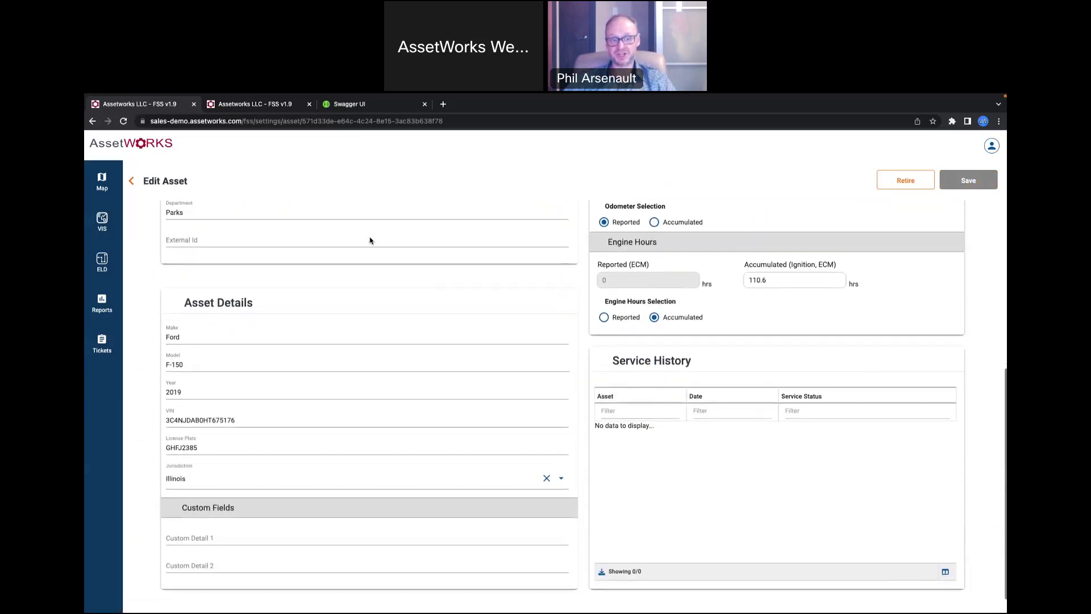
pyautogui.scroll(6, 370, 239)
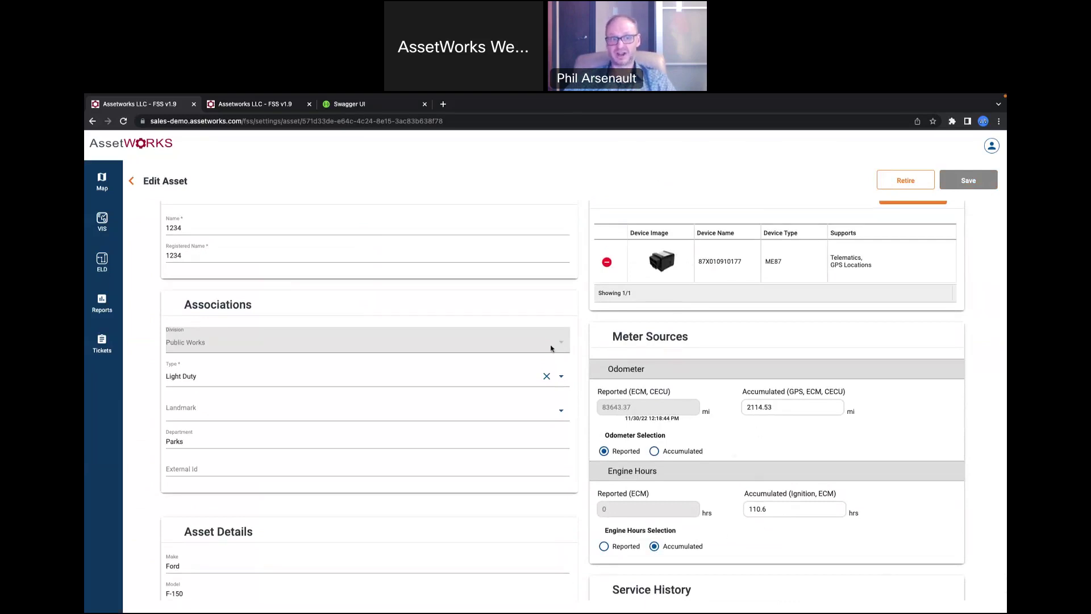
pyautogui.scroll(2, 552, 349)
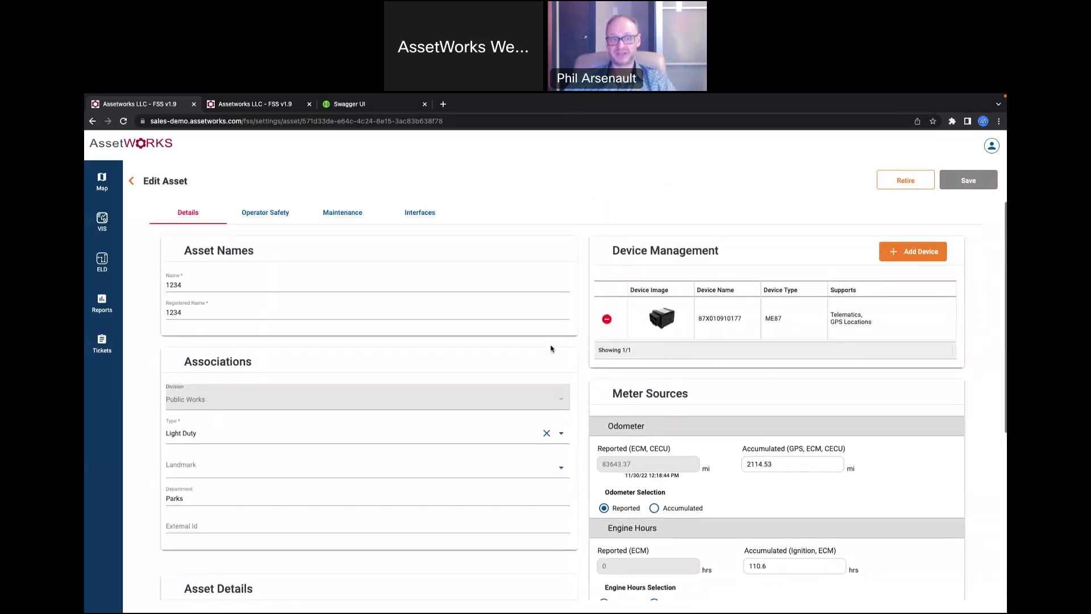
# Step: Review the asset's operator safety settings, including harsh driving notifications, speed thresholds and speed limit rules
pyautogui.click(264, 213)
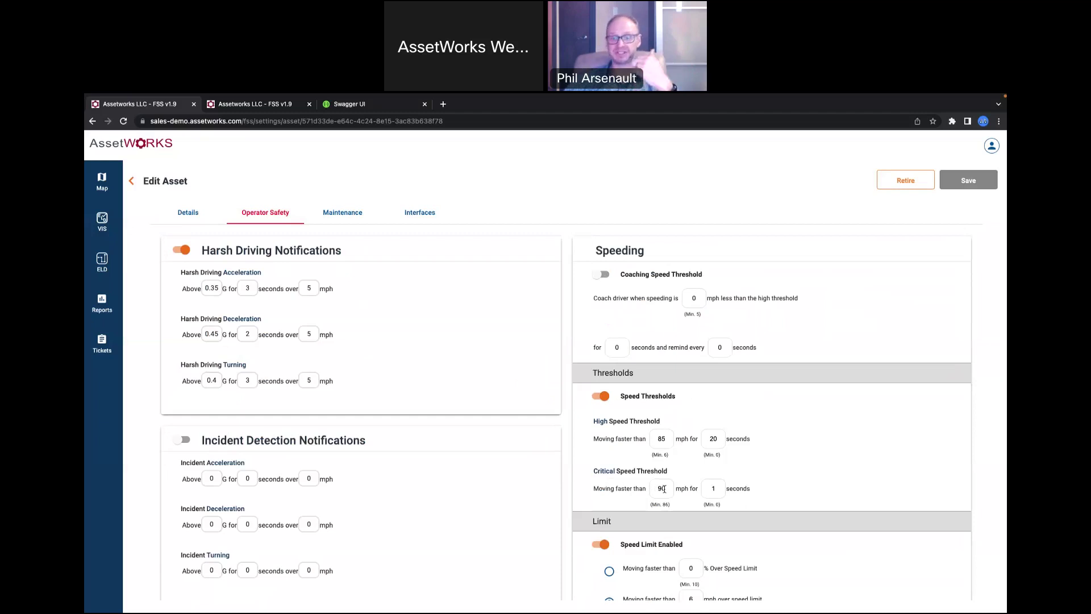
pyautogui.scroll(-3, 664, 488)
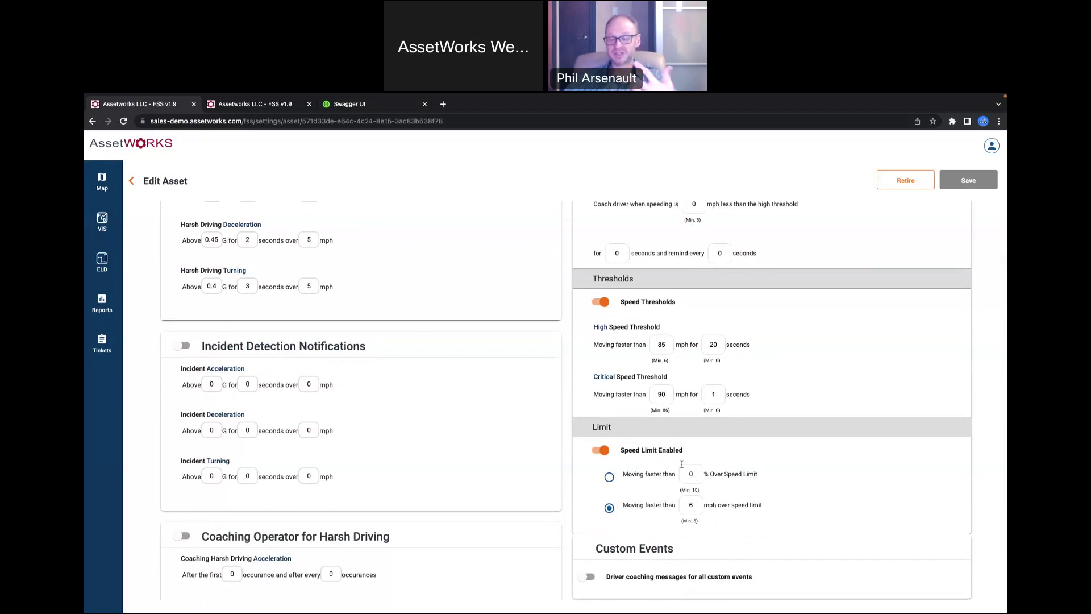
pyautogui.scroll(3, 682, 465)
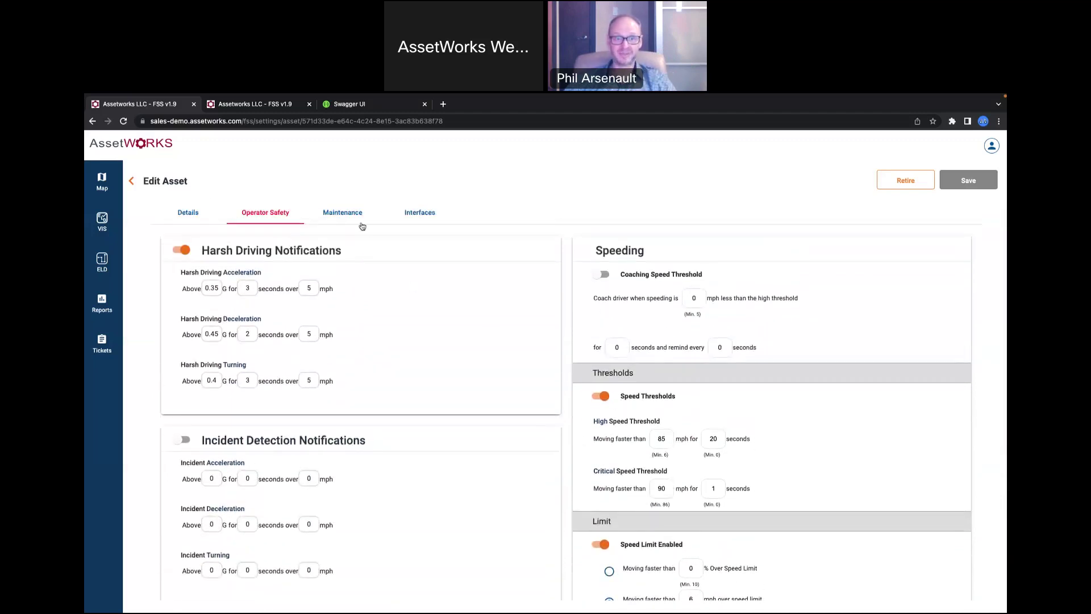
# Step: View the asset's maintenance settings, previewing the Electric range detection option and returning it to Internal Combustion Engine
pyautogui.click(347, 215)
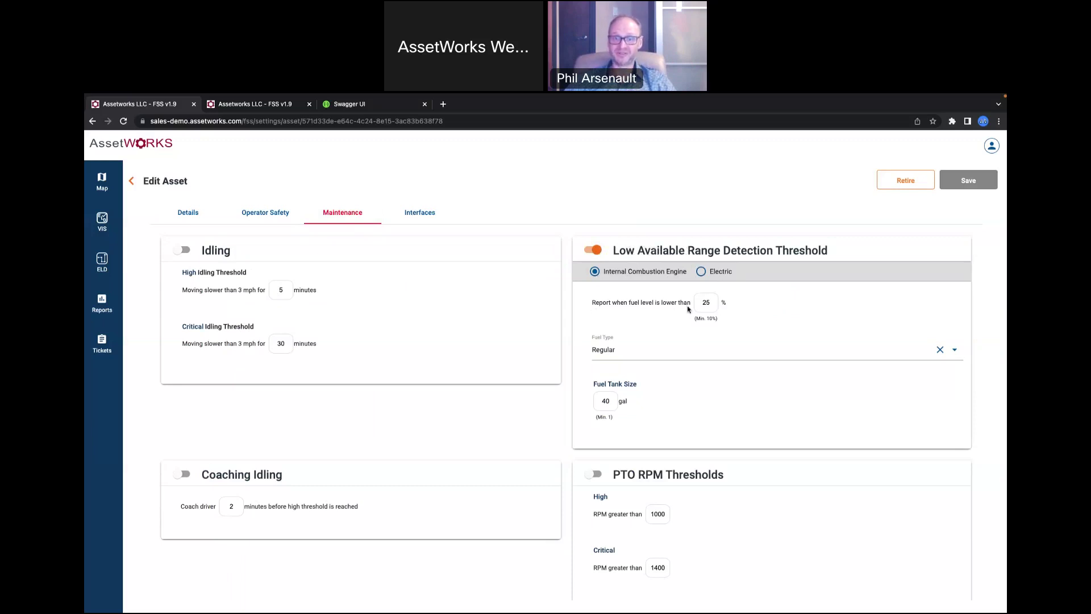
pyautogui.click(701, 273)
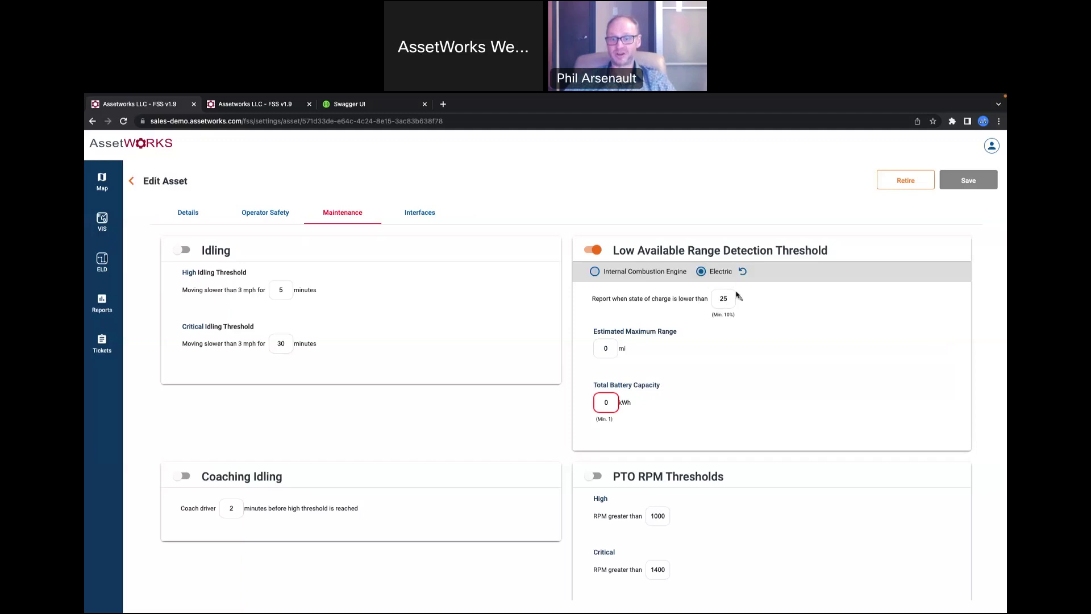
pyautogui.click(595, 272)
# Step: Review the asset's interface settings for digital and analog inputs
pyautogui.click(422, 216)
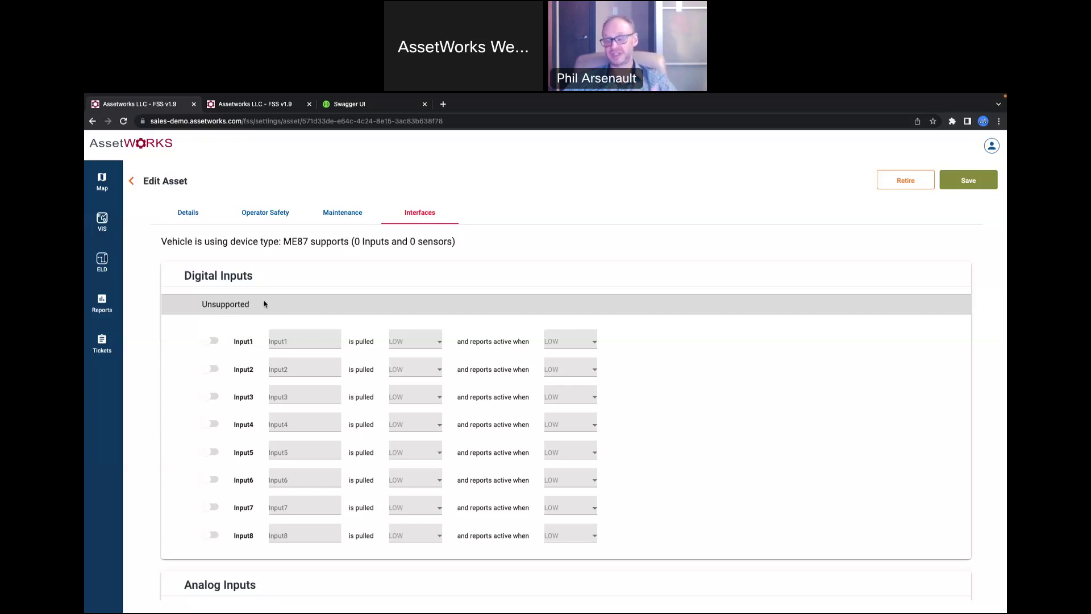
pyautogui.scroll(-3, 343, 338)
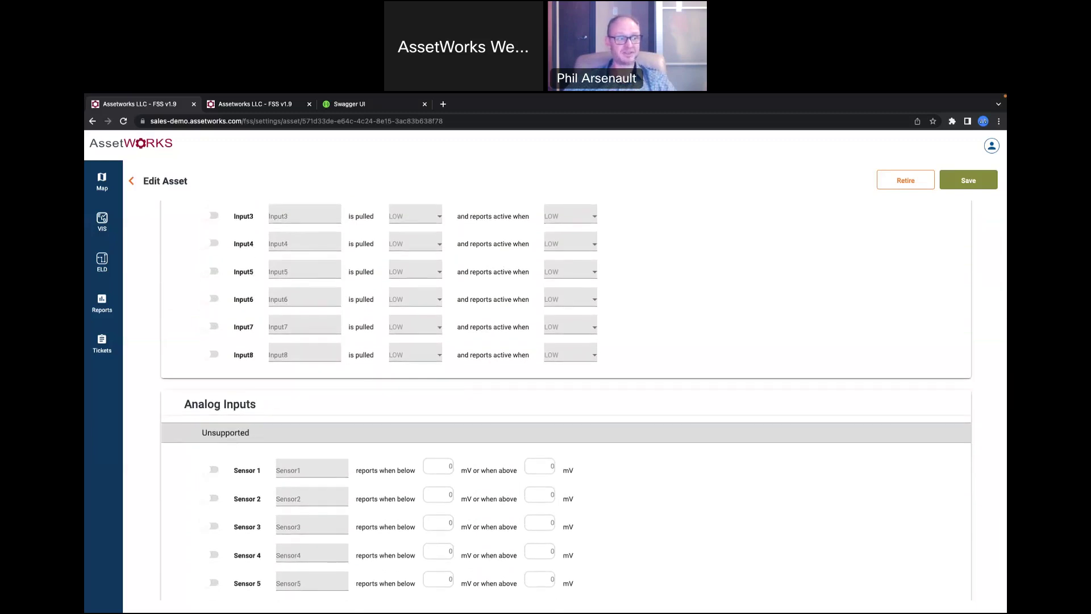
pyautogui.scroll(3, 341, 319)
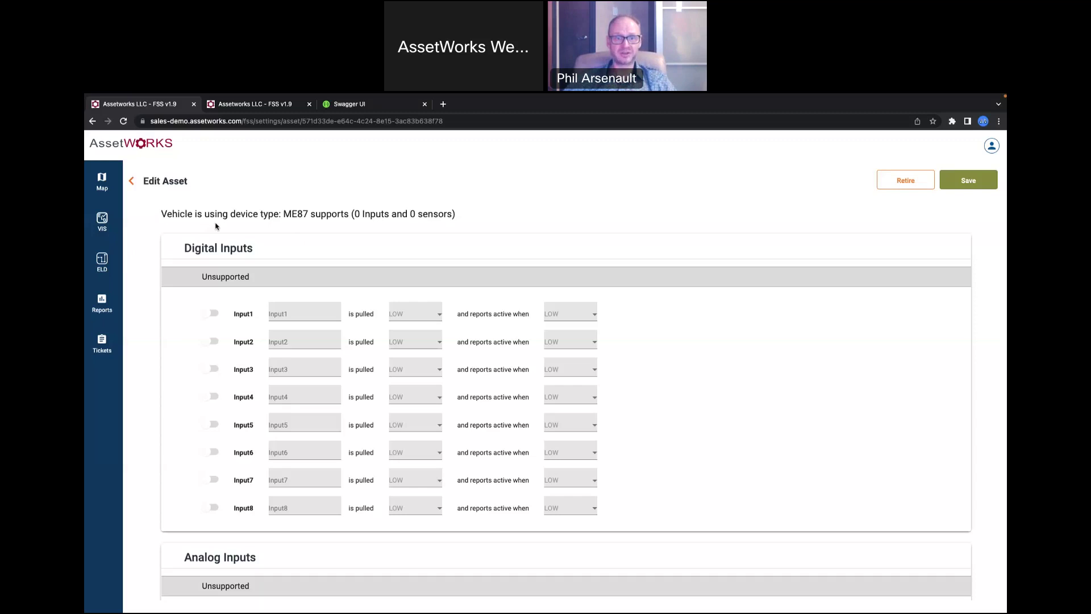
# Step: Switch to the Asset Scorecard Overview report and examine its penalty, speeding and idling charts and the Risk Factor gauges for each division
pyautogui.click(239, 104)
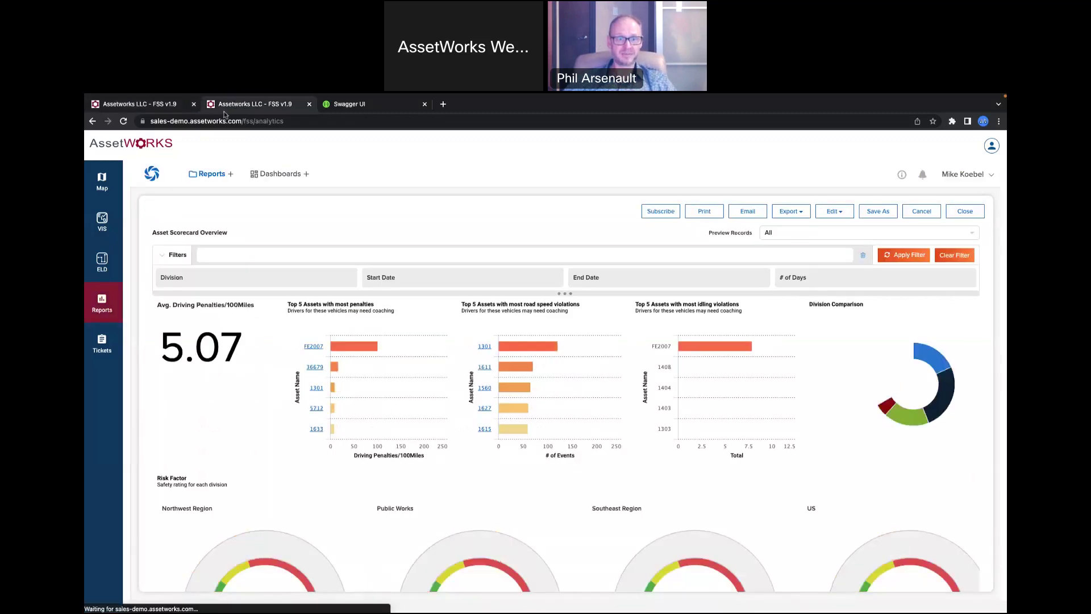
pyautogui.moveTo(335, 340)
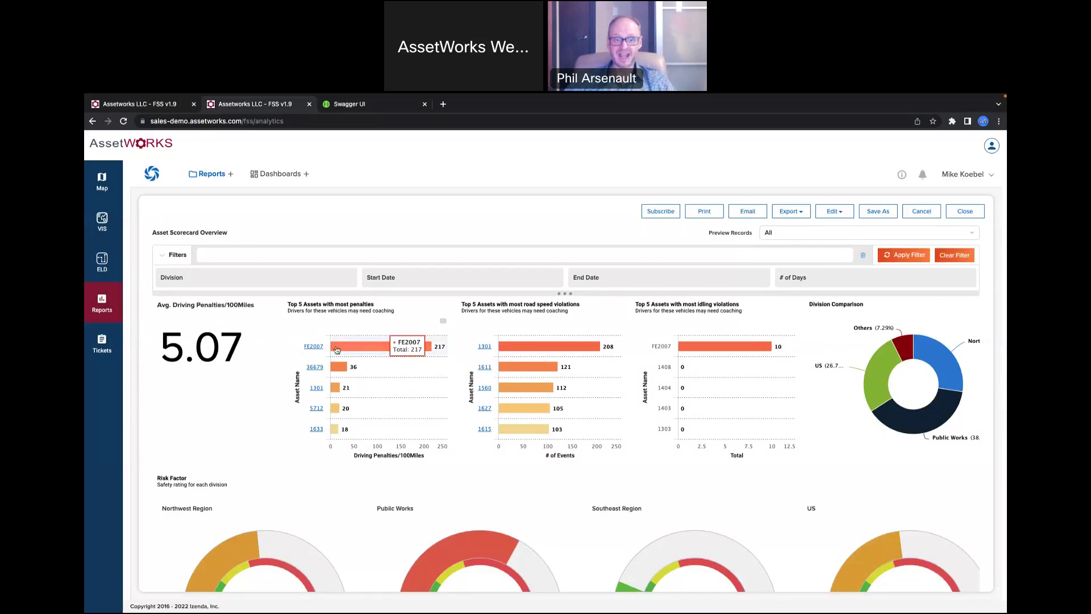
pyautogui.moveTo(340, 427)
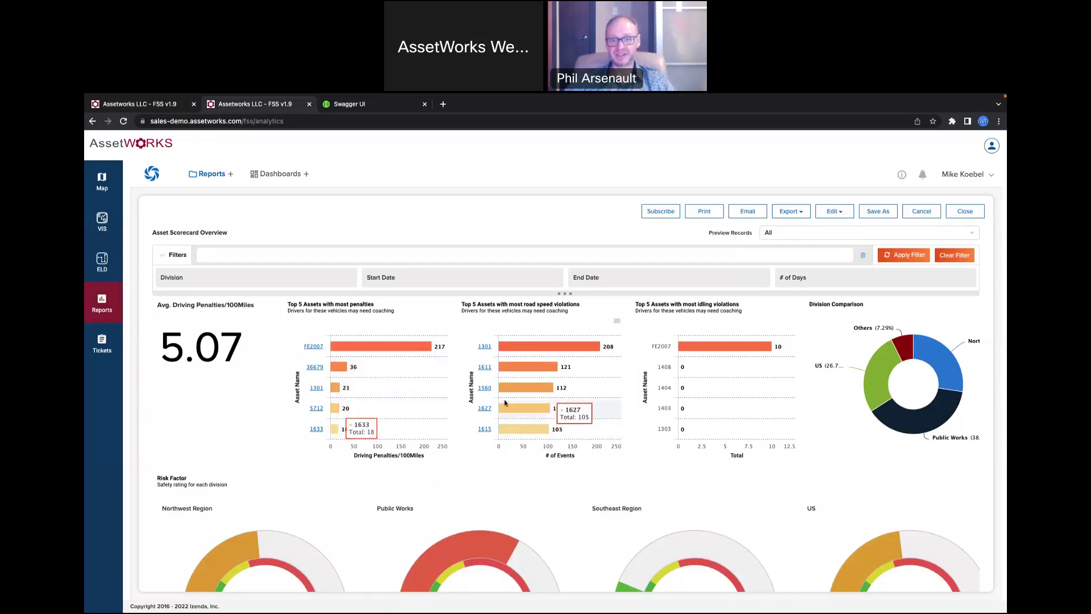
pyautogui.moveTo(510, 351)
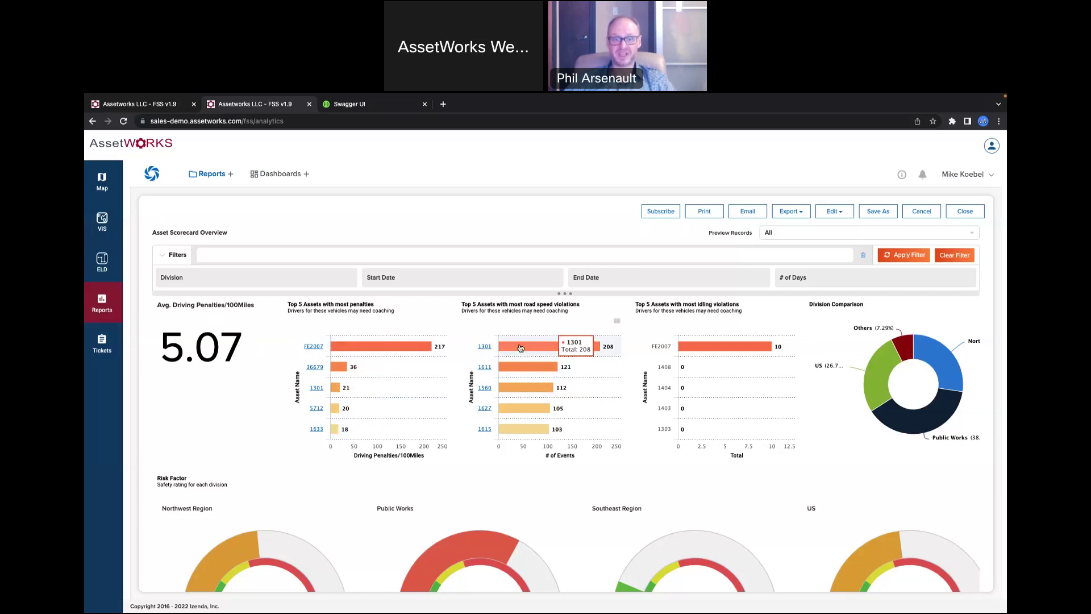
pyautogui.moveTo(743, 348)
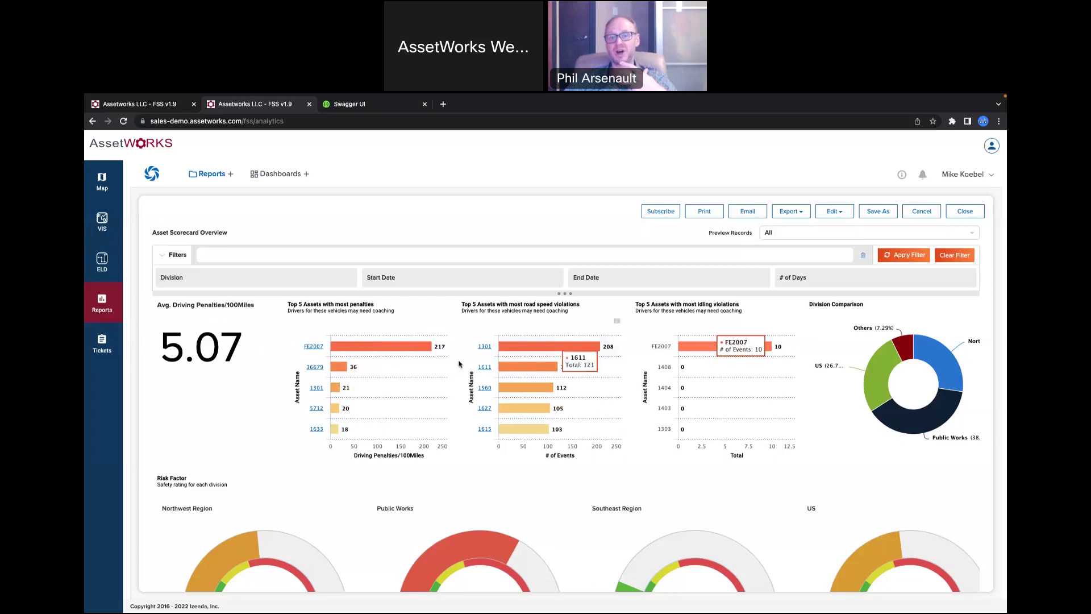
pyautogui.moveTo(600, 388)
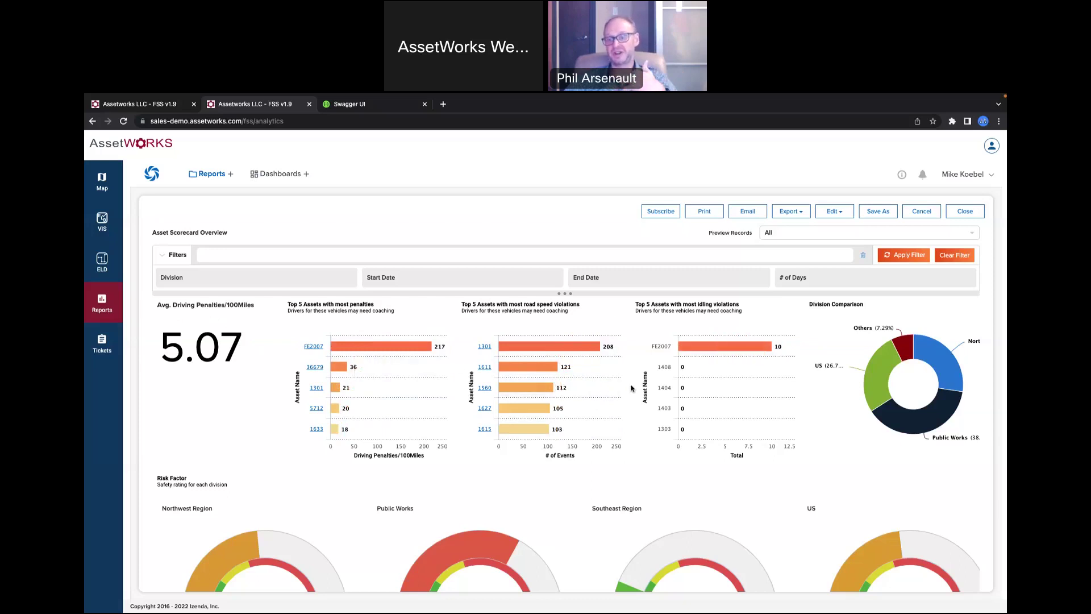
pyautogui.scroll(-3, 631, 388)
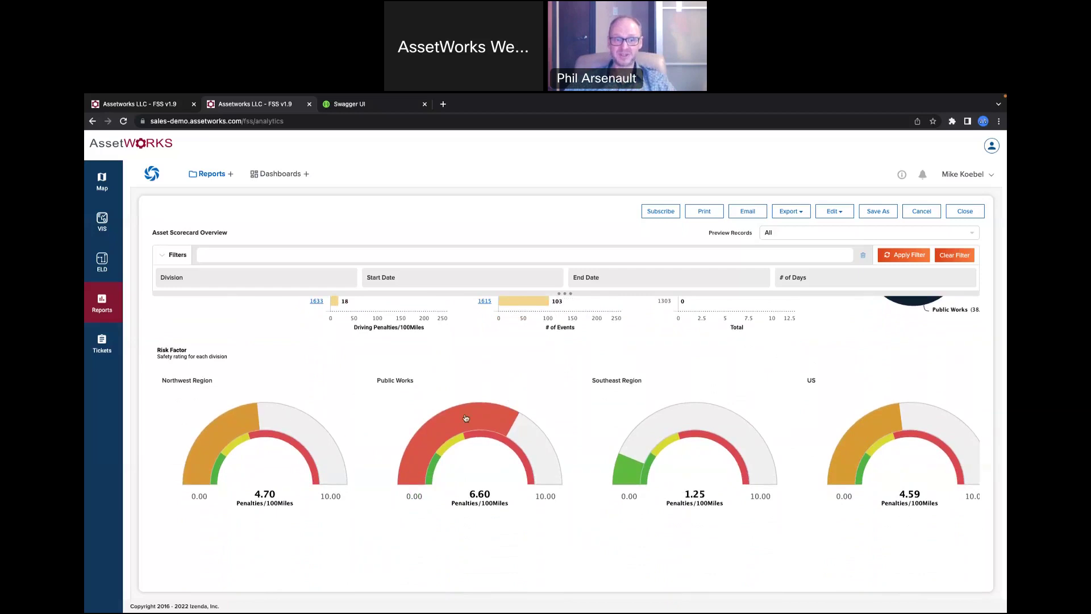
pyautogui.scroll(-1, 829, 416)
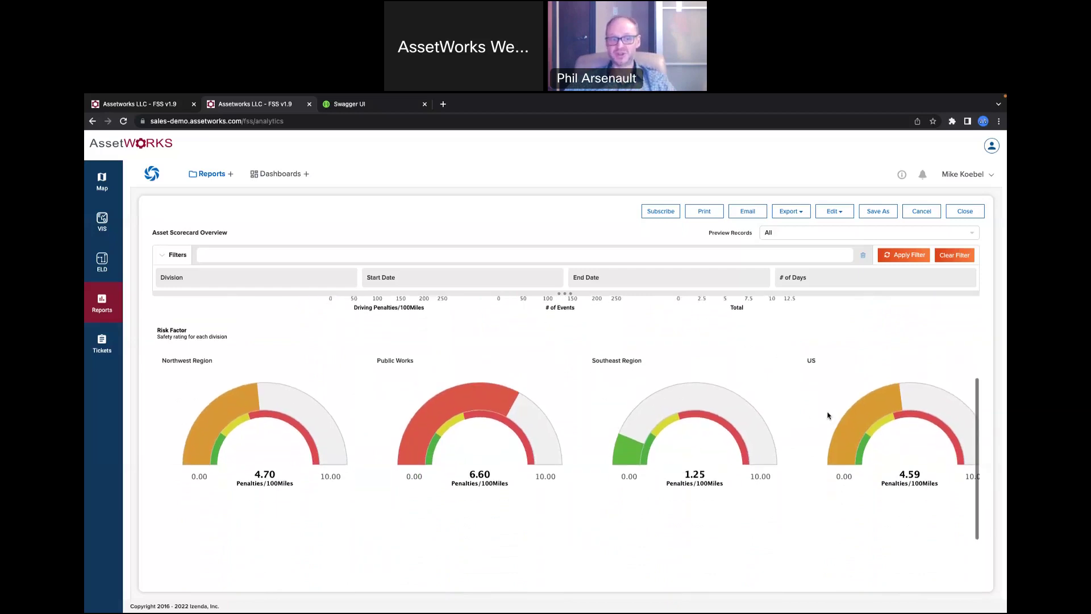